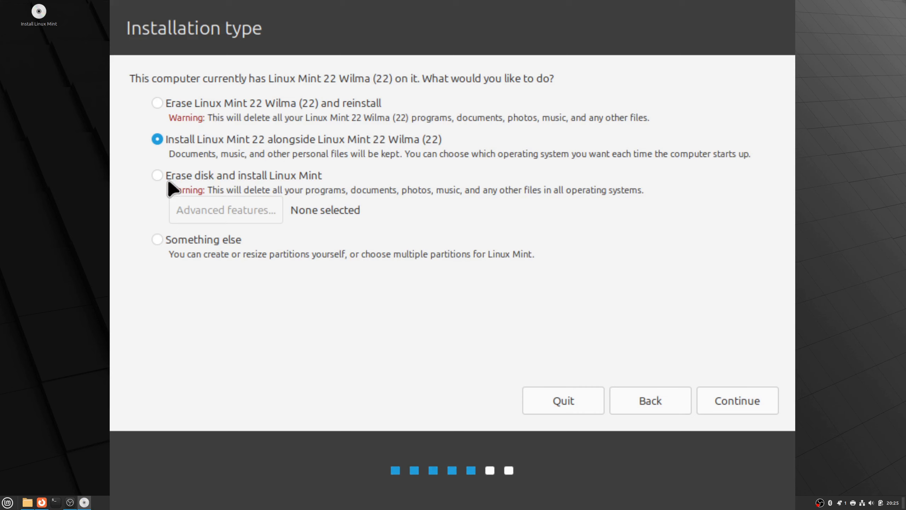
# - Choose the "Something else" installation type and continue to manual partitioning
pyautogui.click(189, 246)
pyautogui.click(759, 399)
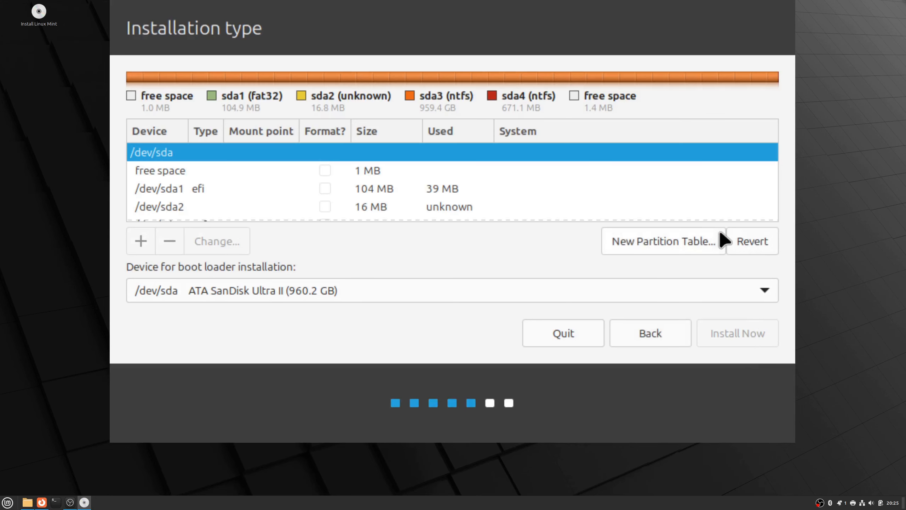
# - Examine the partitions listed under /dev/sdc, including their types, sizes and installed system
pyautogui.scroll(-2, 515, 187)
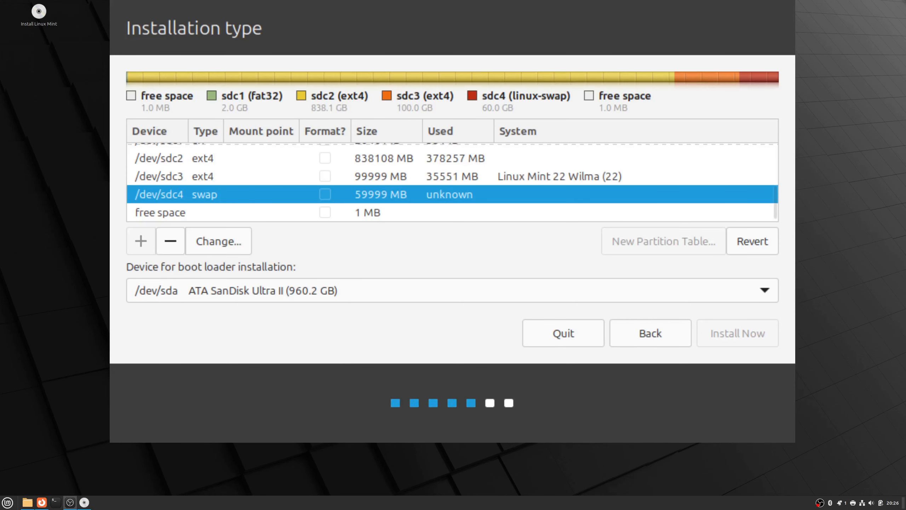
pyautogui.scroll(1, 219, 196)
pyautogui.click(219, 196)
pyautogui.scroll(3, 204, 196)
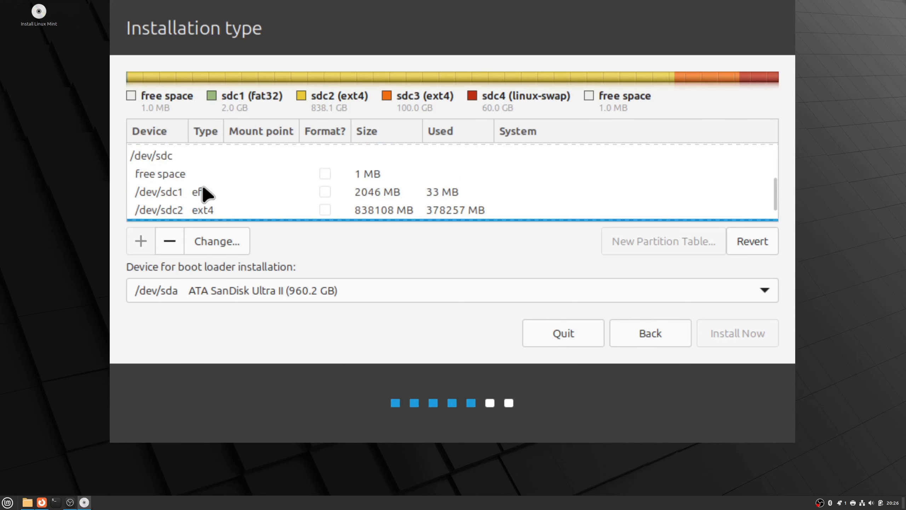
pyautogui.scroll(-1, 186, 193)
pyautogui.scroll(-3, 186, 211)
pyautogui.scroll(4, 182, 174)
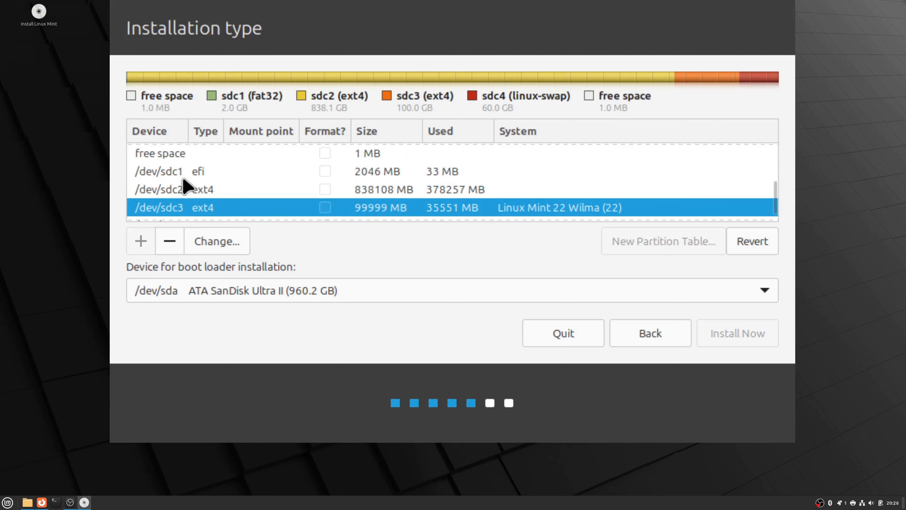
# - Open the Disks utility beside the installer and inspect the partitions of the 1.0 TB drive
pyautogui.click(8, 503)
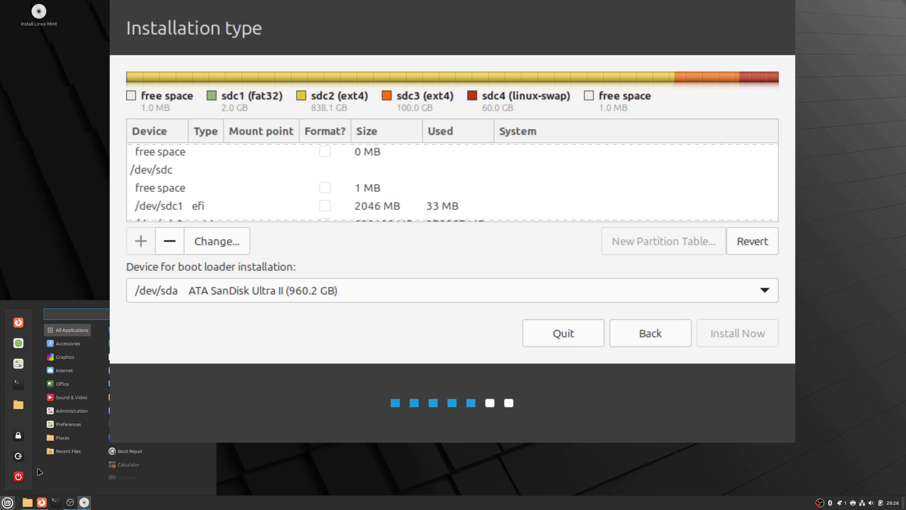
pyautogui.write('d')
pyautogui.write('l')
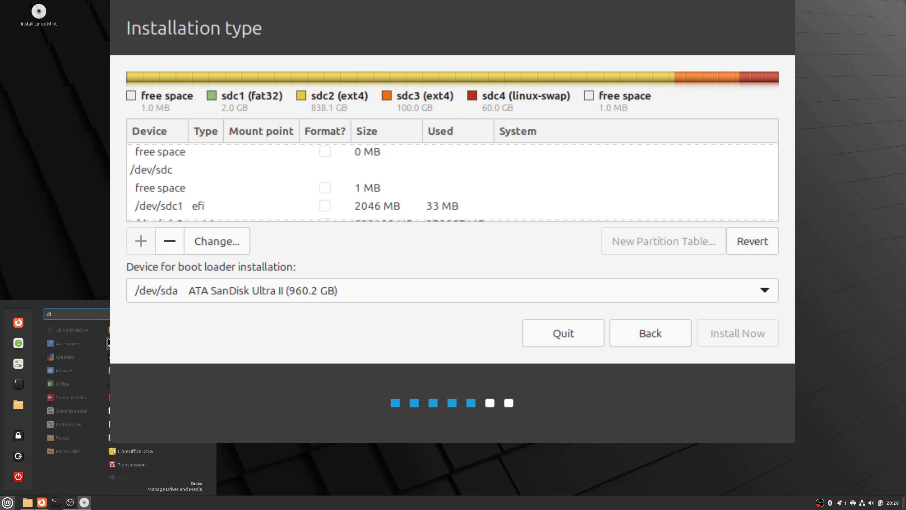
pyautogui.press('Return')
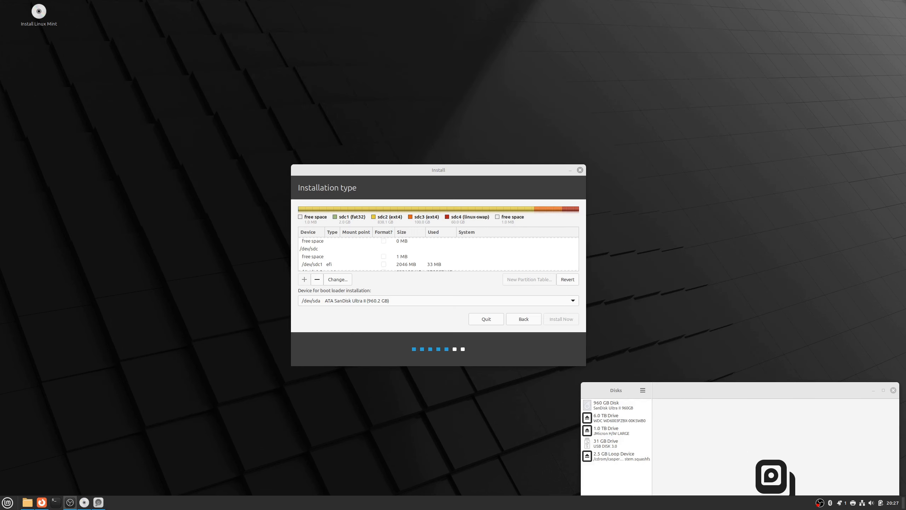
pyautogui.moveTo(754, 388); pyautogui.dragTo(601, 161)
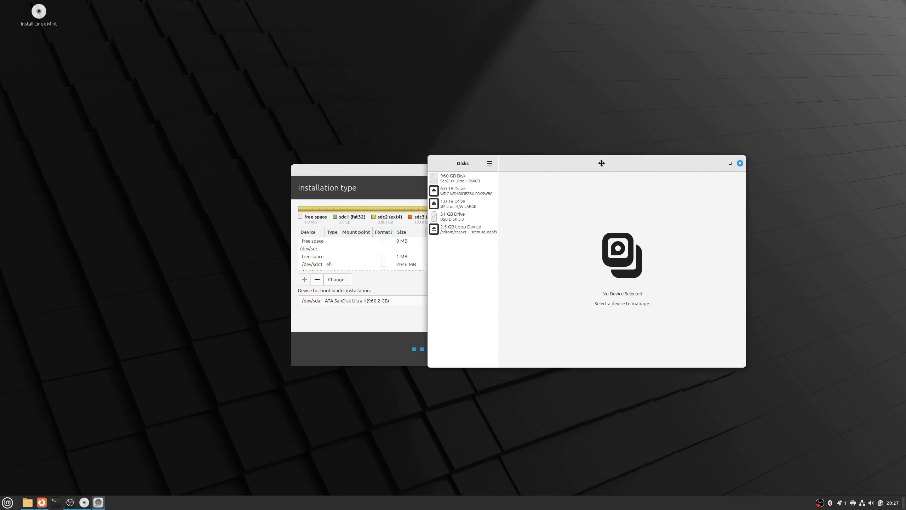
pyautogui.click(462, 204)
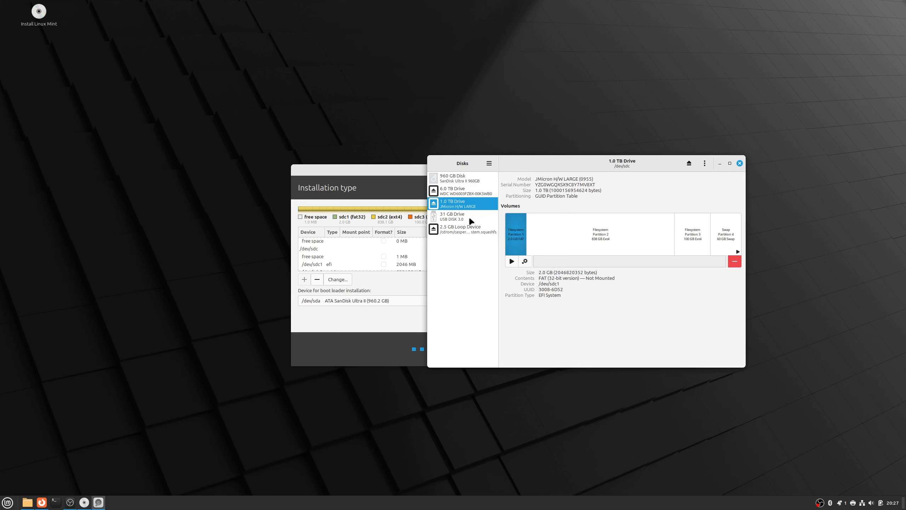
pyautogui.click(583, 238)
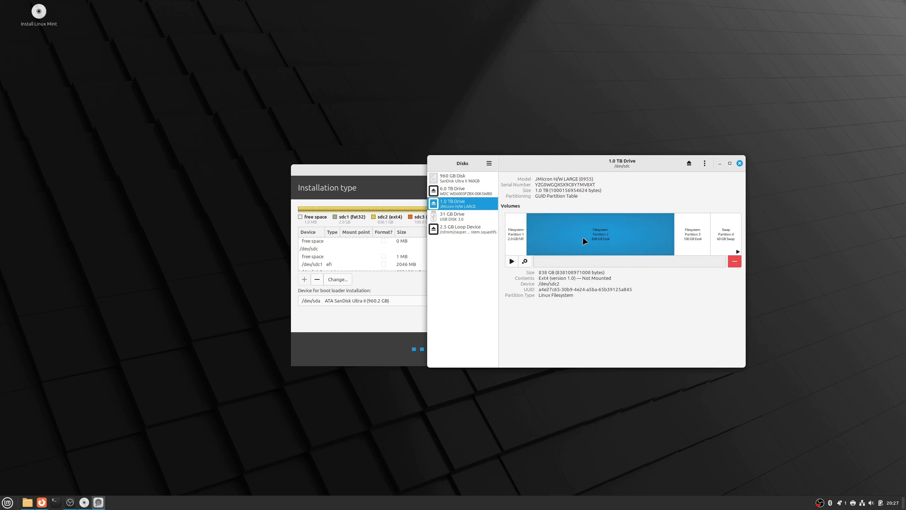
# - Try to delete the 60 GB swap partition from the 1.0 TB drive, and close the Disks utility
pyautogui.click(723, 234)
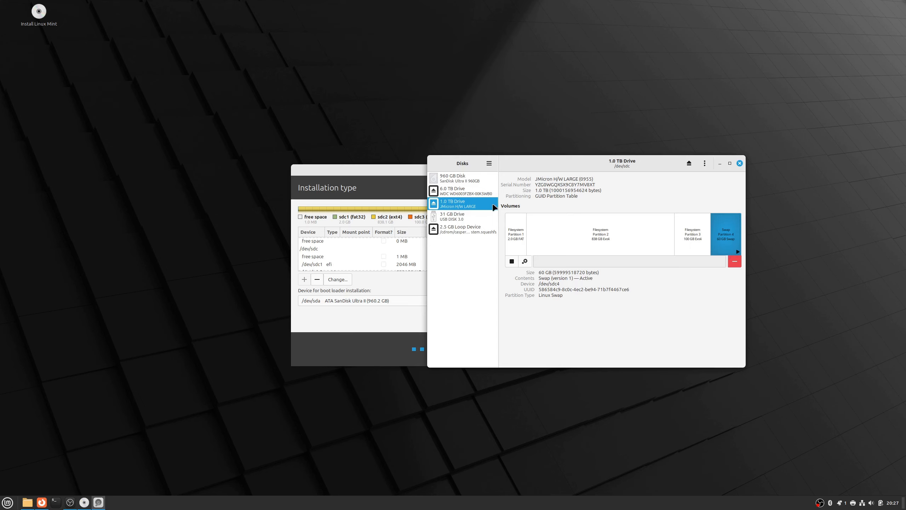
pyautogui.click(735, 263)
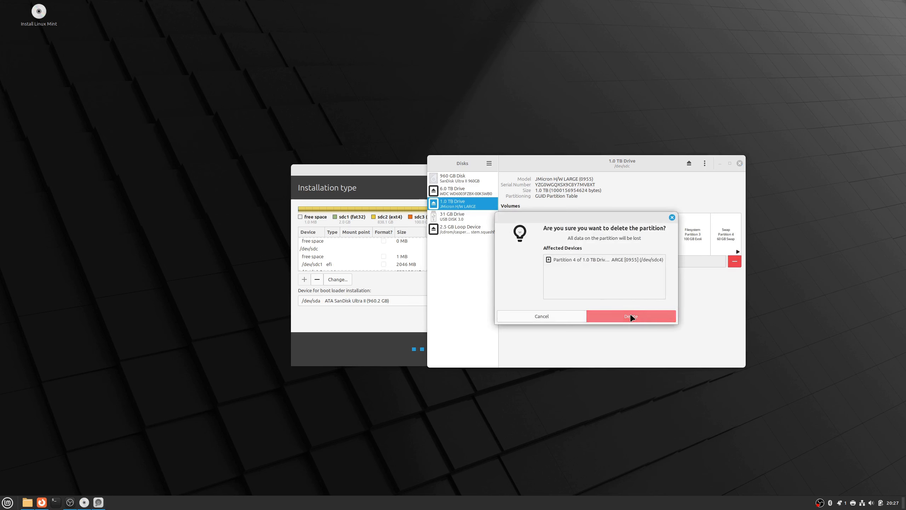
pyautogui.click(631, 316)
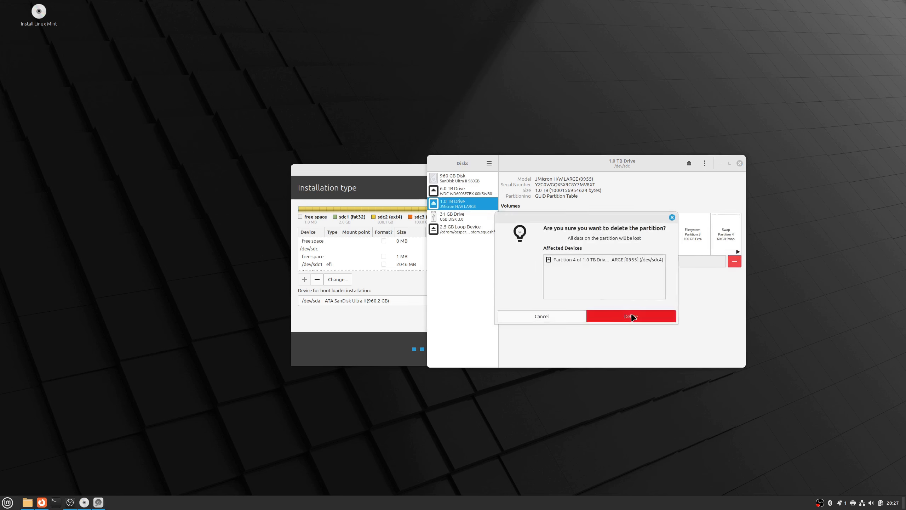
pyautogui.click(690, 237)
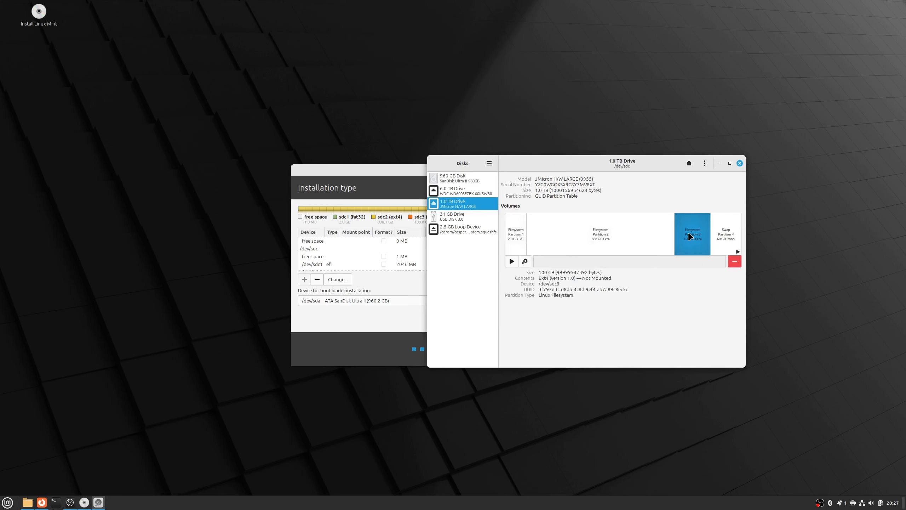
pyautogui.click(716, 237)
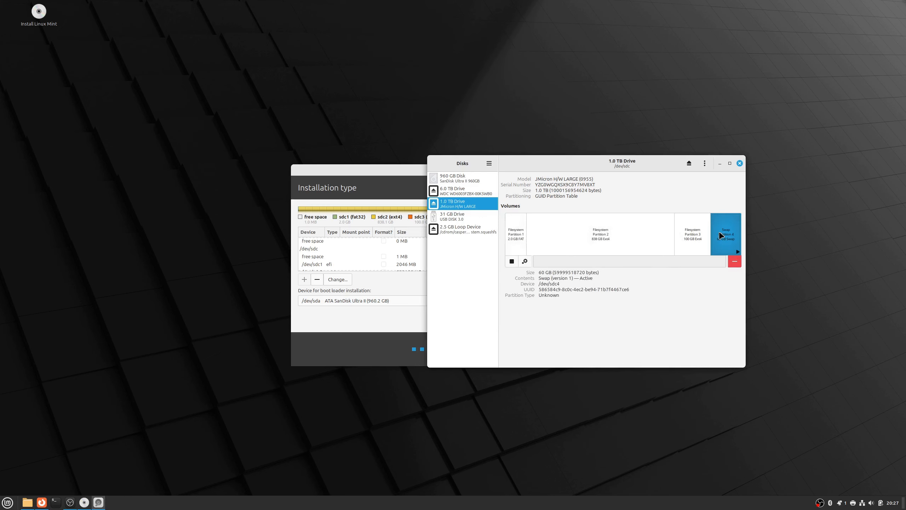
pyautogui.click(735, 261)
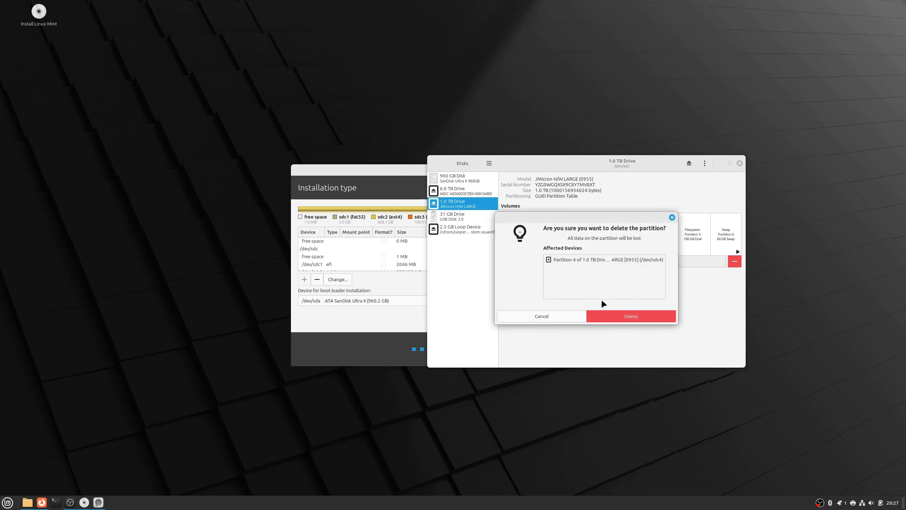
pyautogui.click(628, 315)
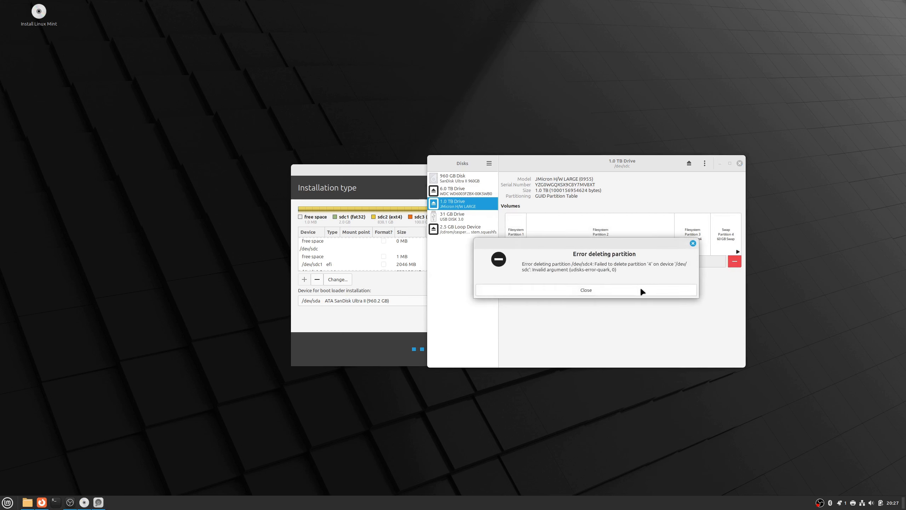
pyautogui.click(641, 290)
pyautogui.click(315, 348)
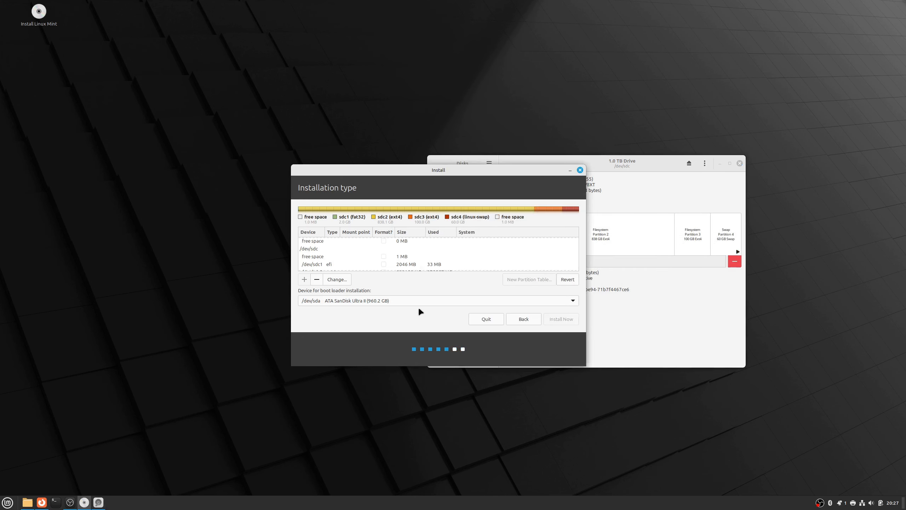
pyautogui.click(740, 164)
# - Delete the swap partition /dev/sdc4 in the installer's partition table
pyautogui.scroll(-2, 495, 261)
pyautogui.click(471, 264)
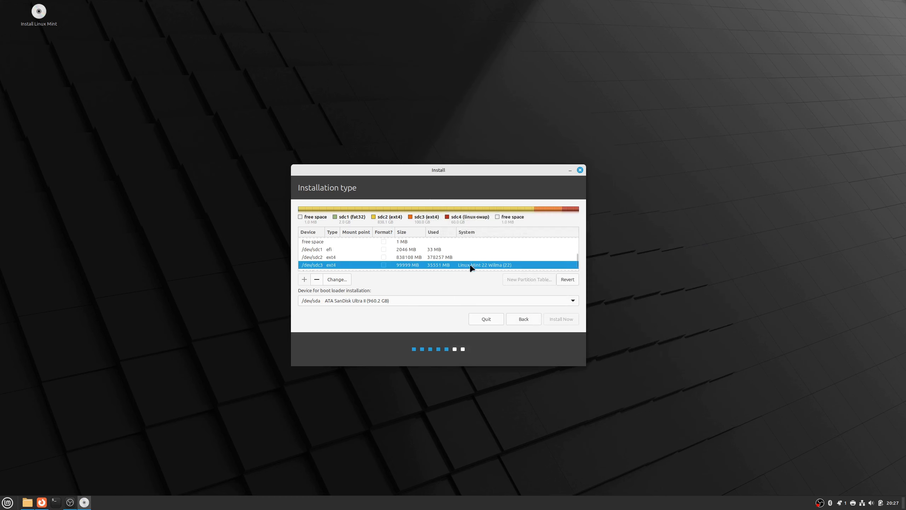
pyautogui.scroll(-2, 473, 266)
pyautogui.click(431, 259)
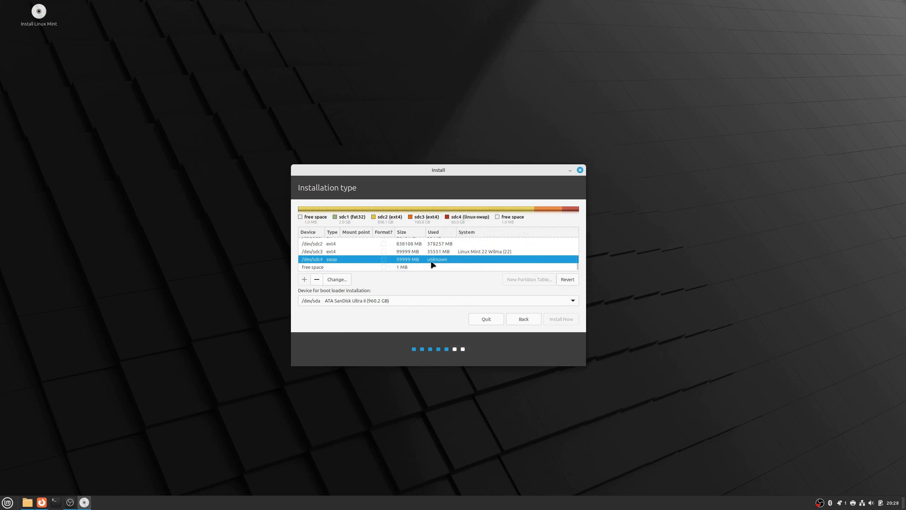
pyautogui.click(316, 280)
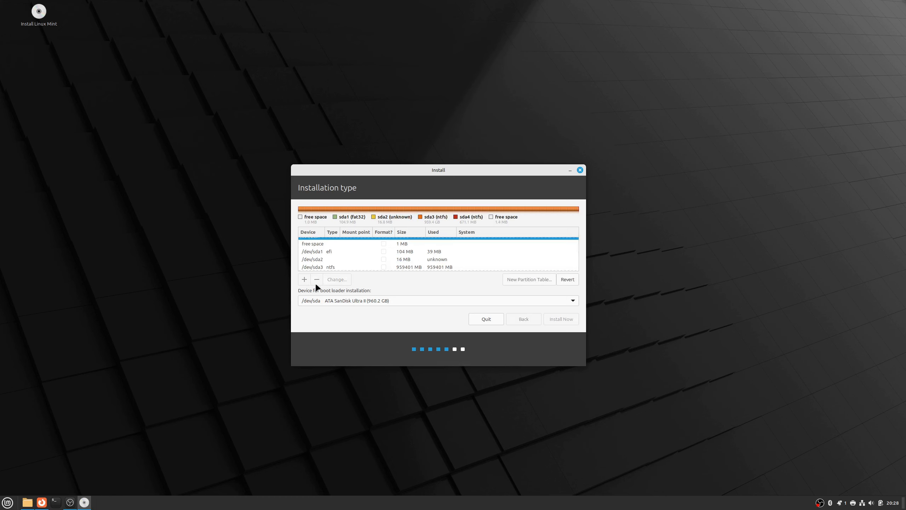
# - Delete the ext4 partition /dev/sdc3 that holds Linux Mint 22 Wilma
pyautogui.scroll(-5, 350, 251)
pyautogui.scroll(-3, 362, 256)
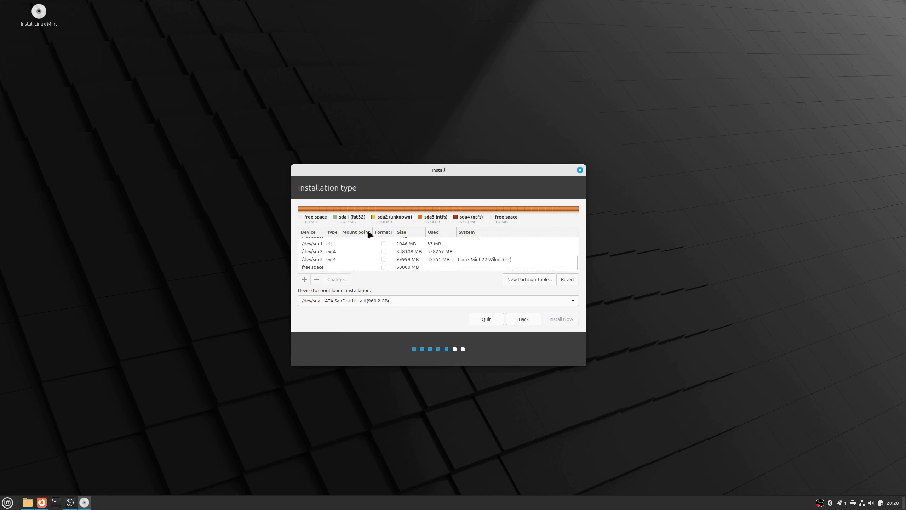
pyautogui.scroll(1, 353, 266)
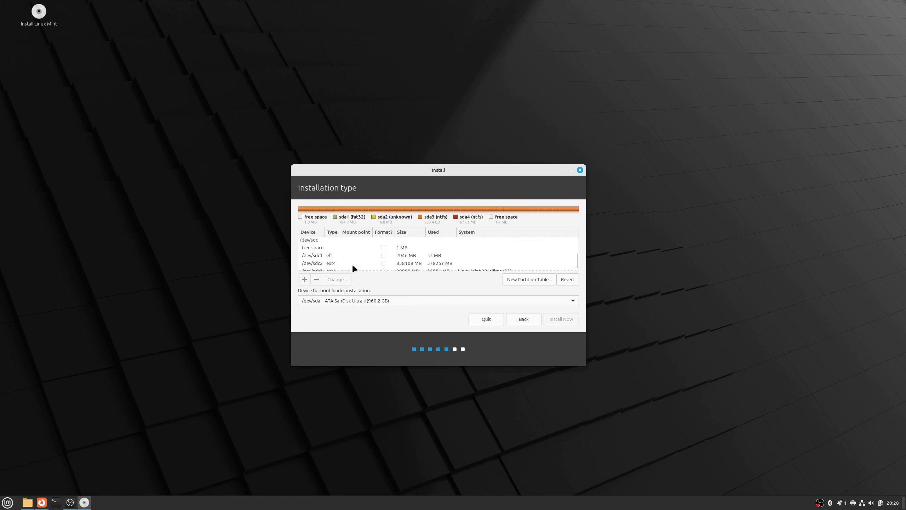
pyautogui.scroll(-1, 353, 268)
pyautogui.click(347, 260)
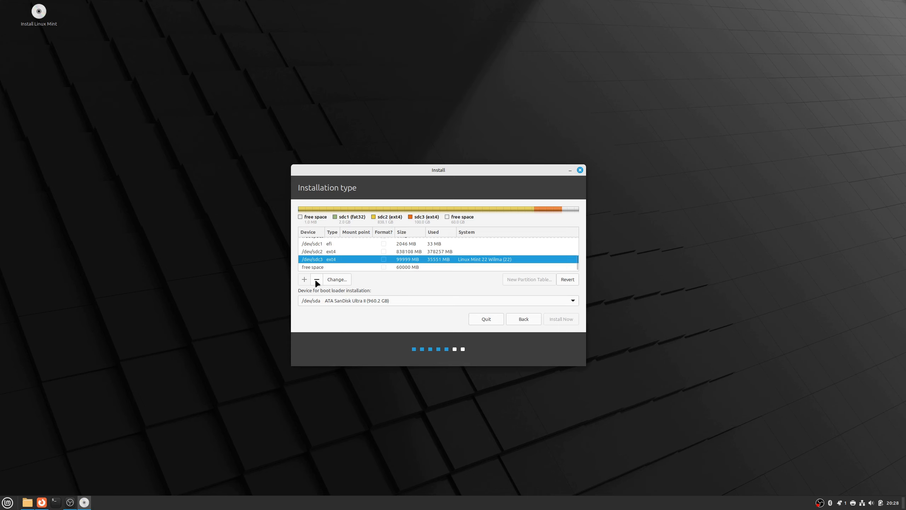
pyautogui.click(315, 281)
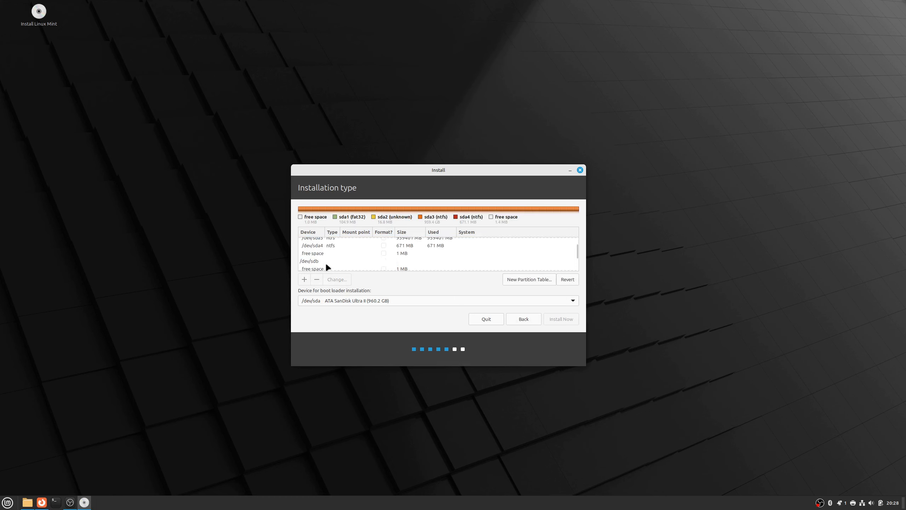
# - Delete the ext4 partition /dev/sdc2 and the EFI partition /dev/sdc1
pyautogui.click(318, 258)
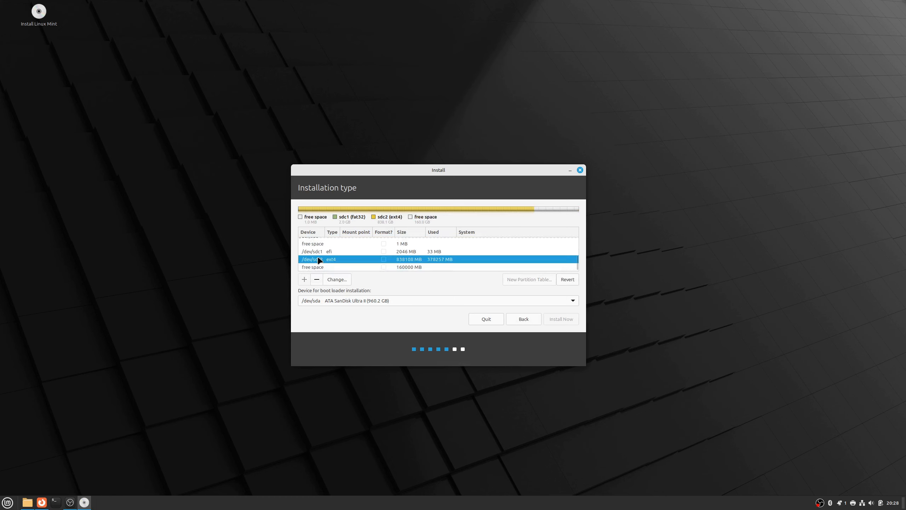
pyautogui.click(317, 279)
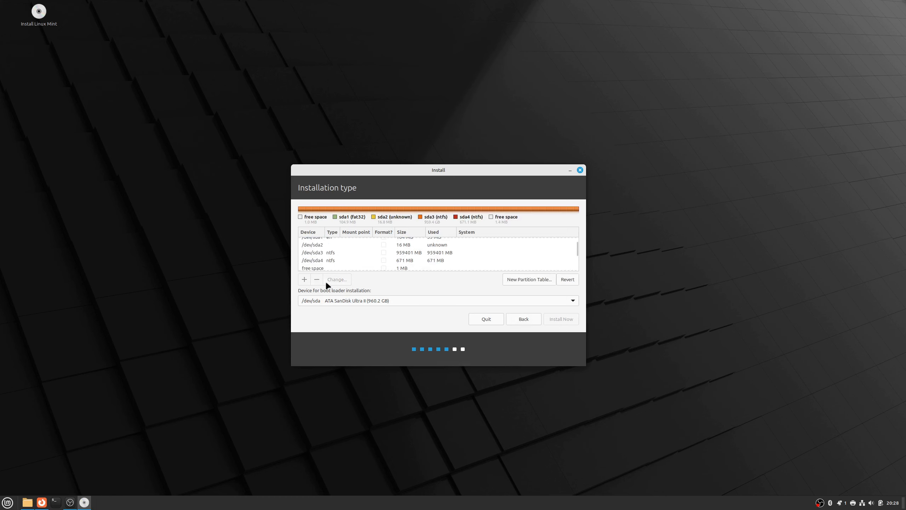
pyautogui.scroll(-3, 323, 266)
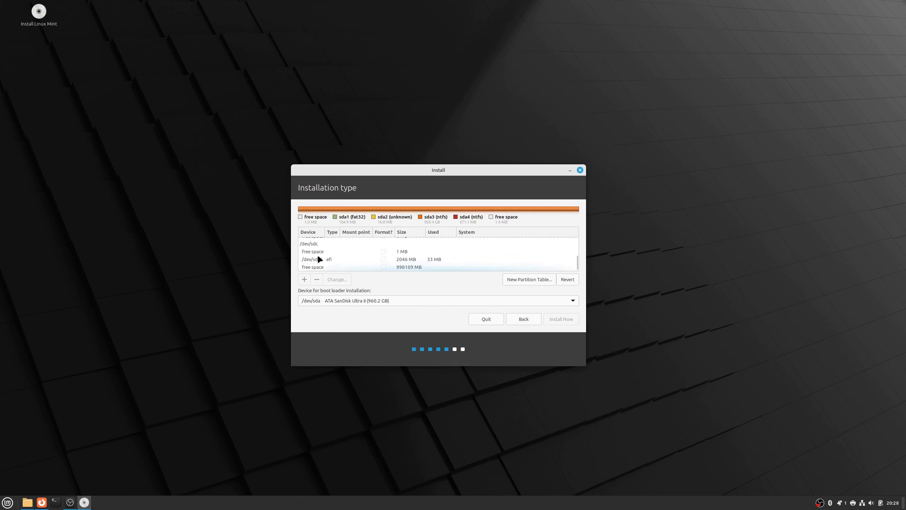
pyautogui.click(323, 259)
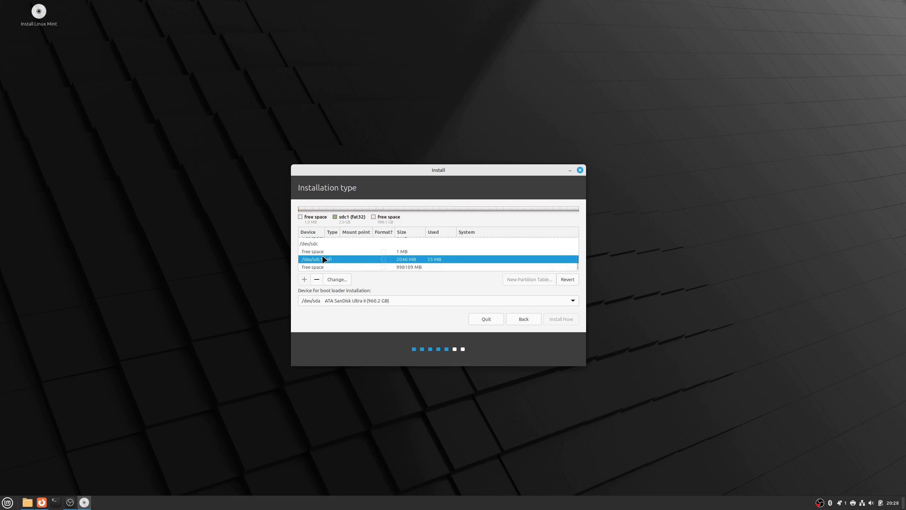
pyautogui.click(317, 281)
# - Select the free space on /dev/sdc and set the boot loader installation device to /dev/sdc ATA JMicron H/W LARG (1.0 TB)
pyautogui.scroll(-5, 337, 263)
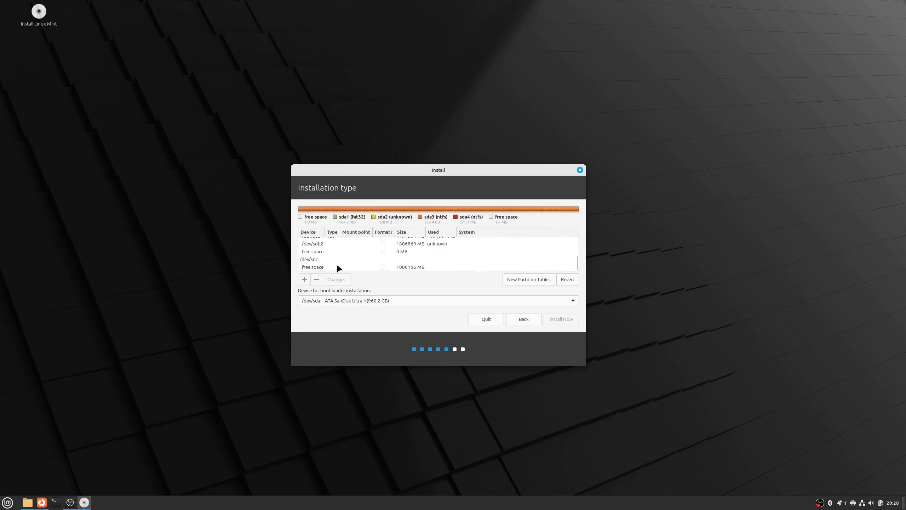
pyautogui.click(336, 266)
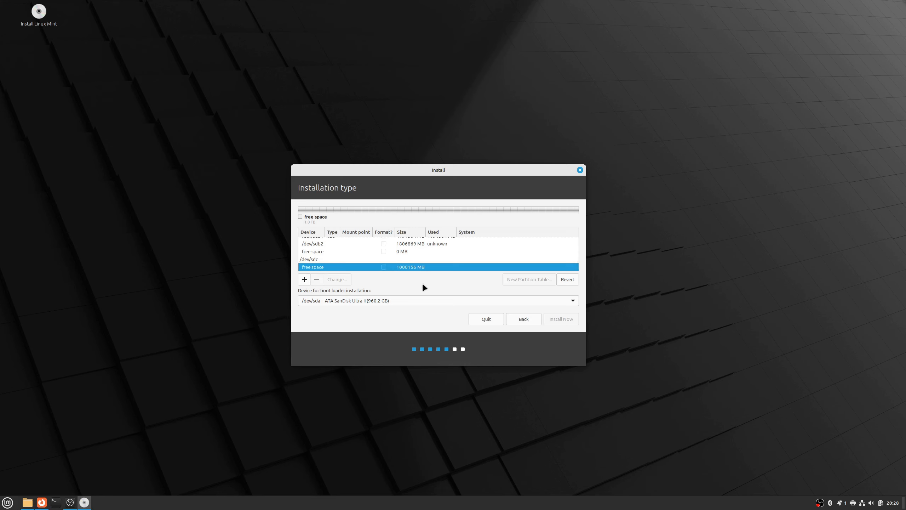
pyautogui.click(364, 301)
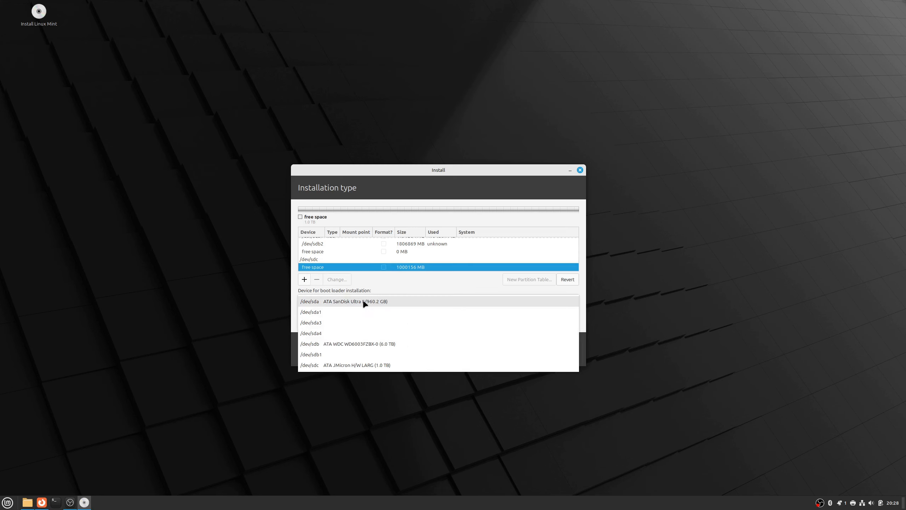
pyautogui.click(371, 283)
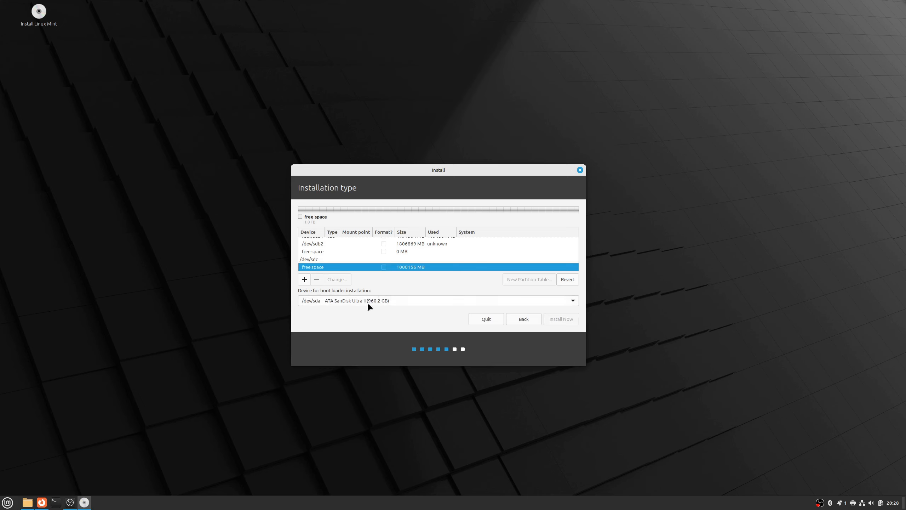
pyautogui.click(367, 301)
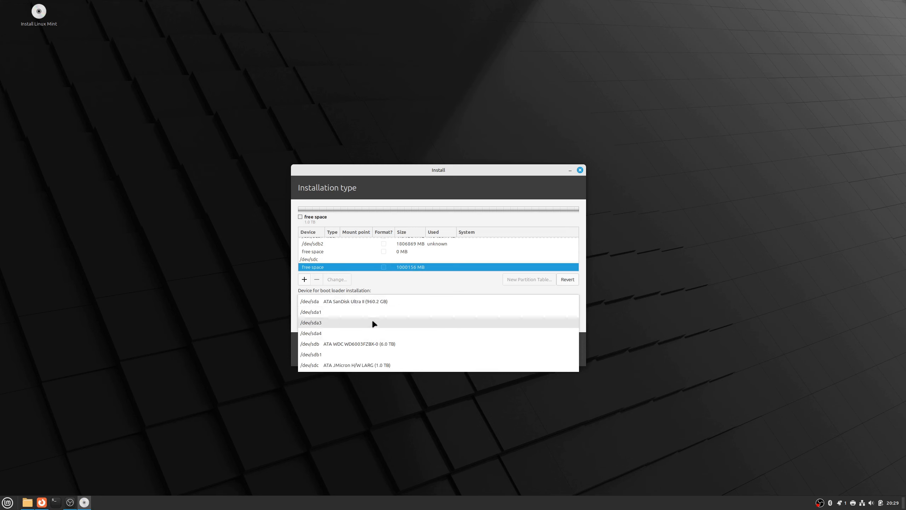
pyautogui.click(368, 365)
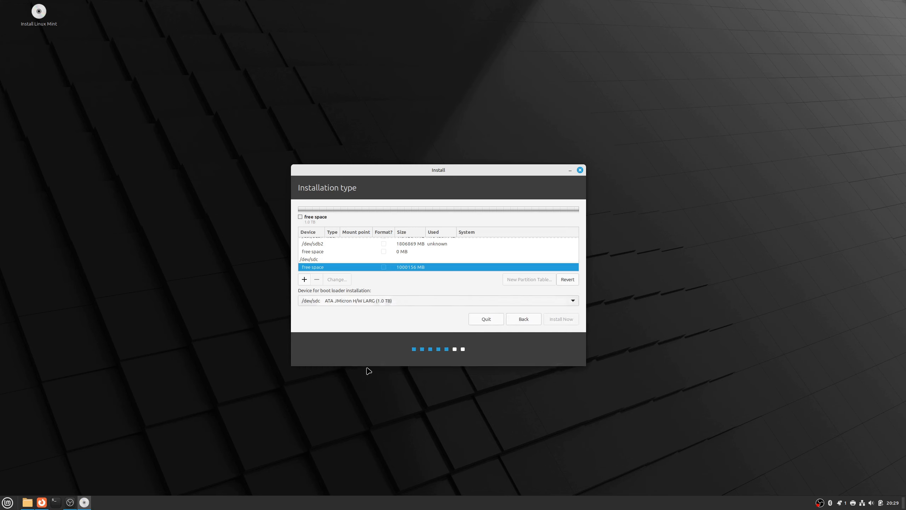
pyautogui.click(374, 304)
pyautogui.click(374, 302)
# - Start a new partition in the free space on /dev/sdc and set its size to 512 MB
pyautogui.rightClick(321, 266)
pyautogui.click(334, 271)
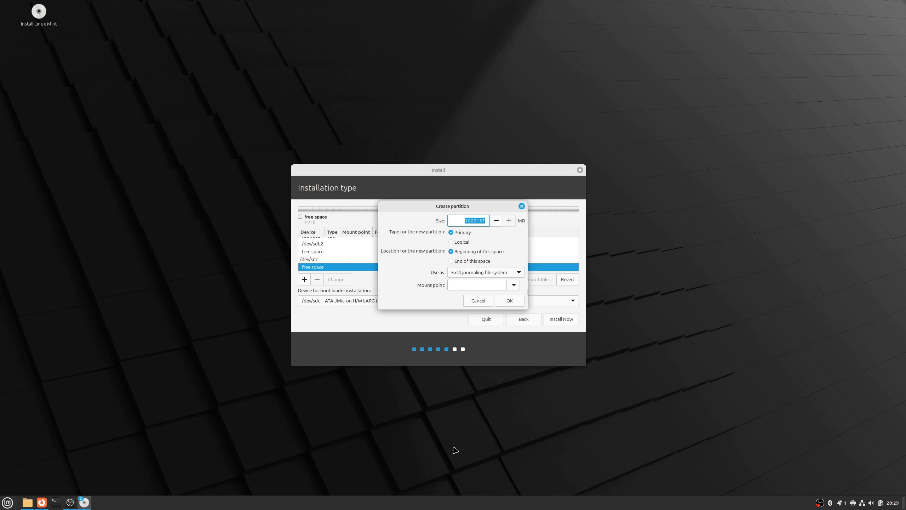
pyautogui.write('512')
# - Try the FAT32 file system for the new partition and check which mount points it offers
pyautogui.click(466, 273)
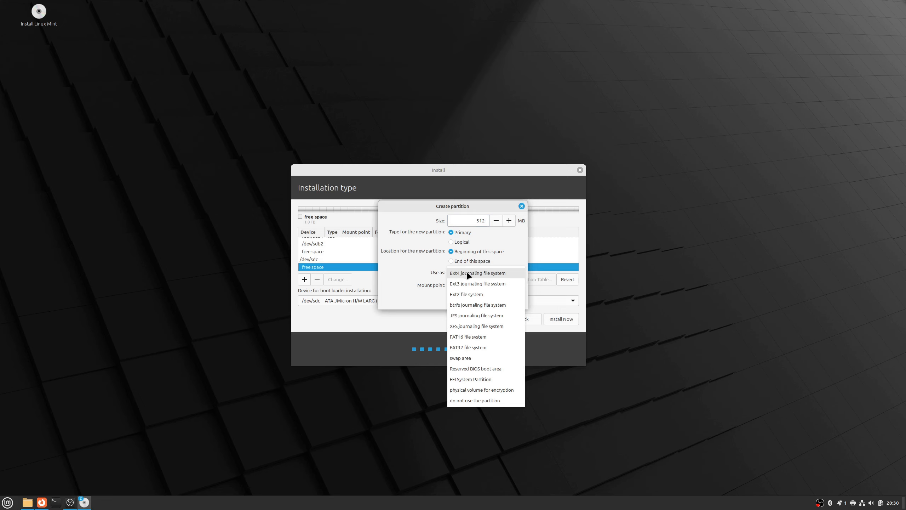
pyautogui.click(465, 348)
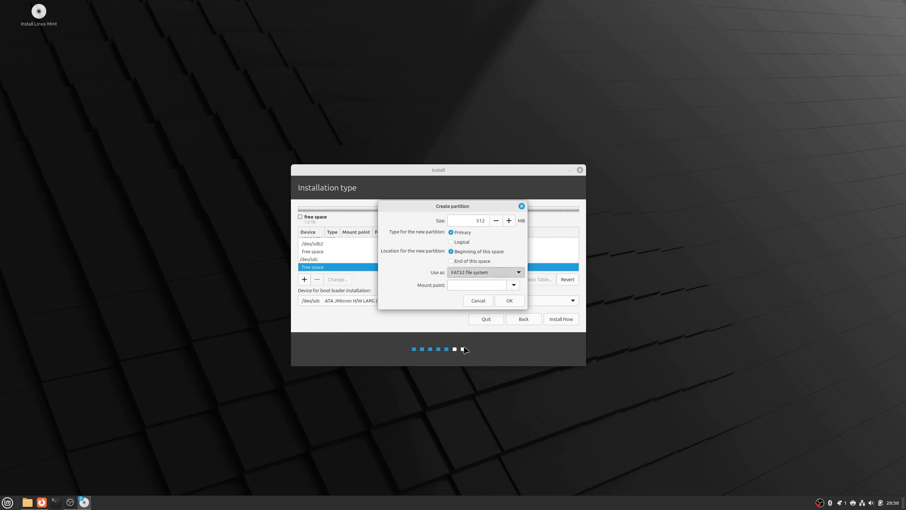
pyautogui.click(512, 282)
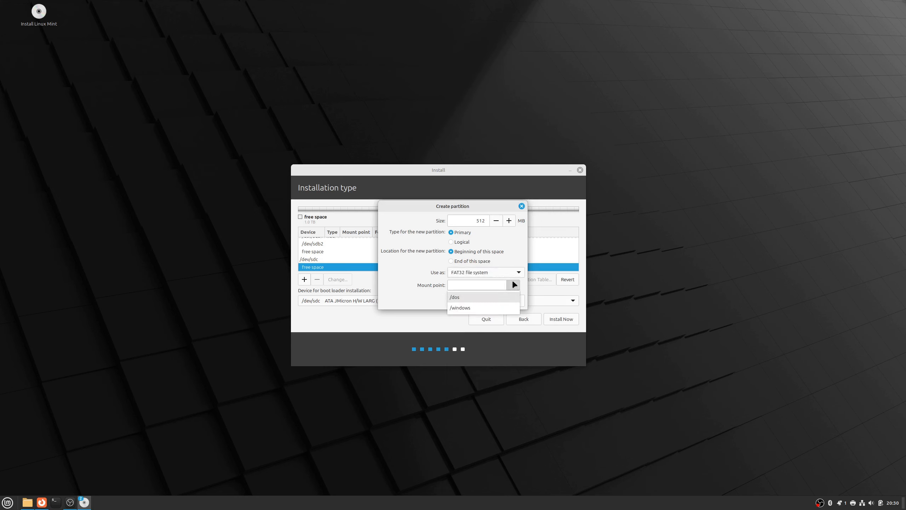
pyautogui.click(512, 279)
# - Create the 512 MB partition as Ext4 journaling file system with mount point /boot, and select the remaining free space on /dev/sdc
pyautogui.click(509, 274)
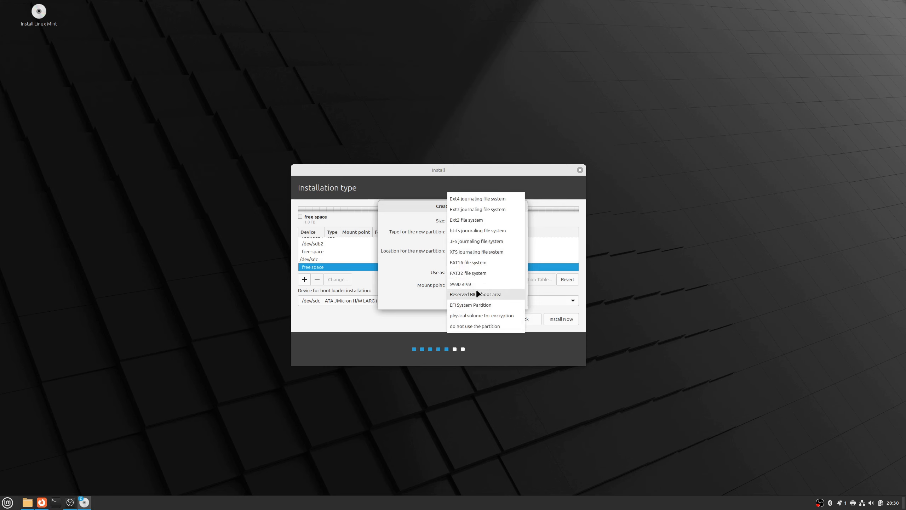
pyautogui.click(477, 200)
pyautogui.click(509, 285)
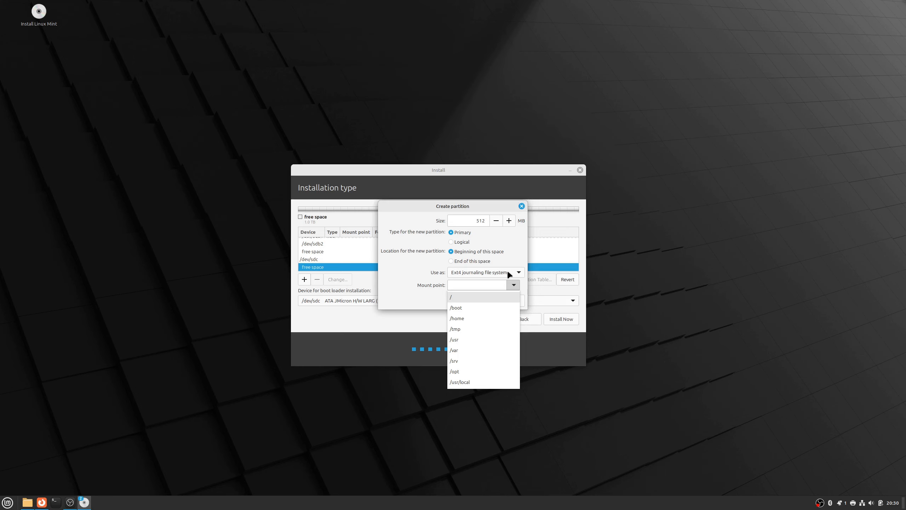
pyautogui.click(492, 312)
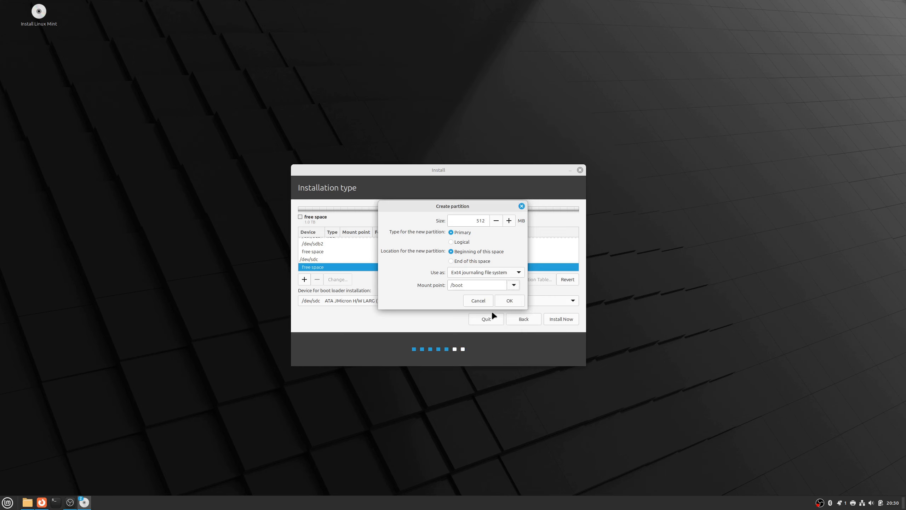
pyautogui.click(510, 300)
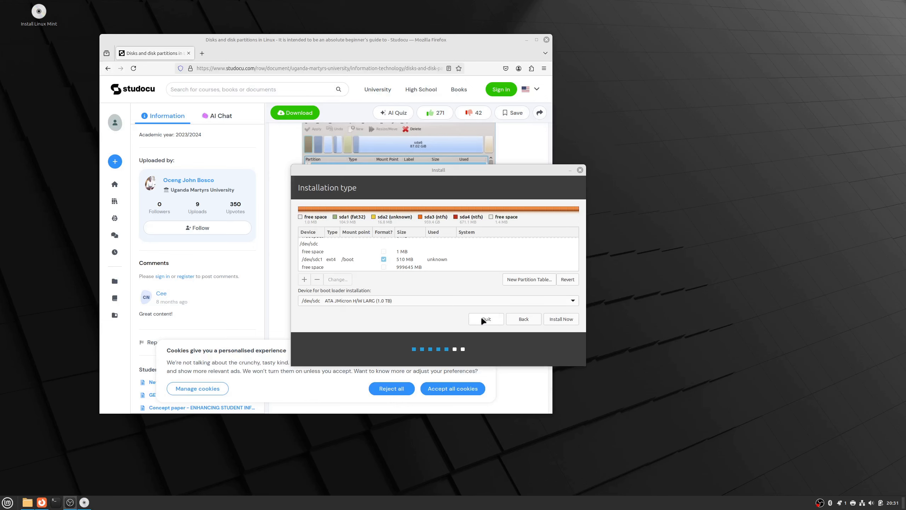
pyautogui.click(341, 266)
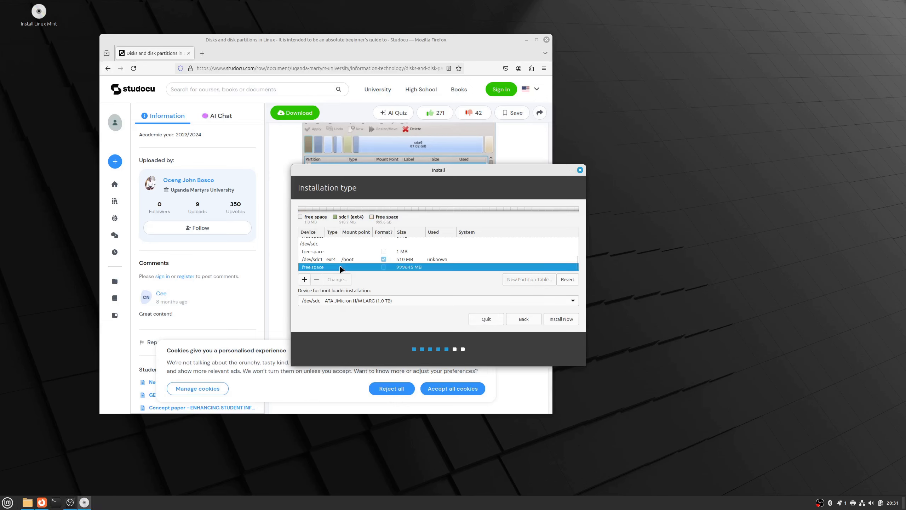
pyautogui.rightClick(339, 268)
pyautogui.click(389, 281)
pyautogui.click(304, 279)
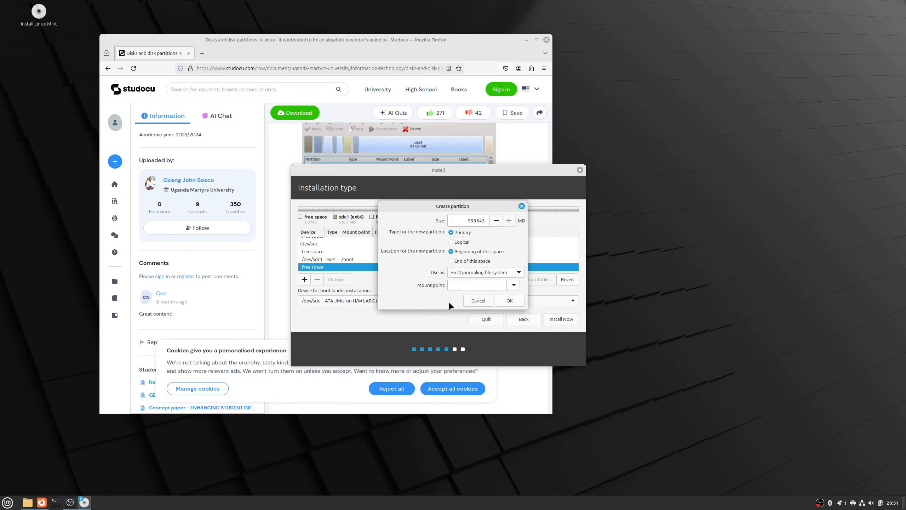
pyautogui.click(476, 300)
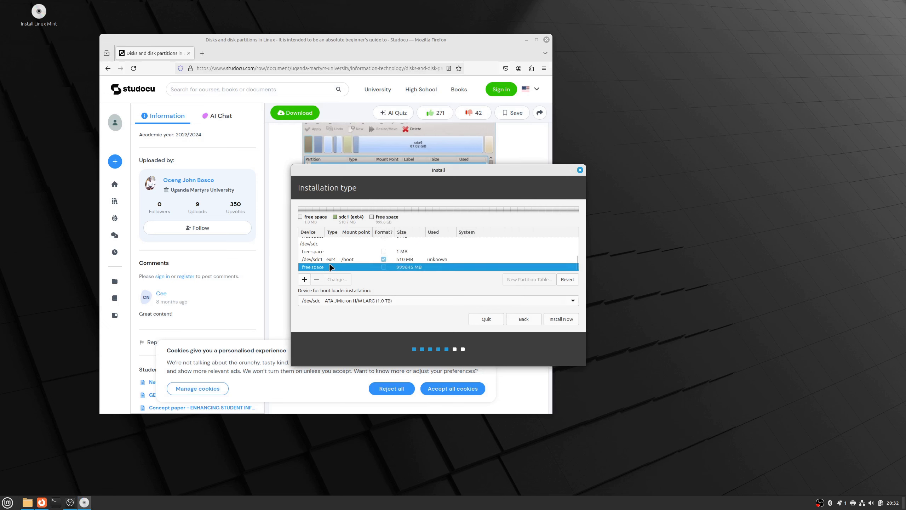
# - Create an 800000 MB primary Ext4 partition with mount point /home in the selected free space
pyautogui.click(305, 280)
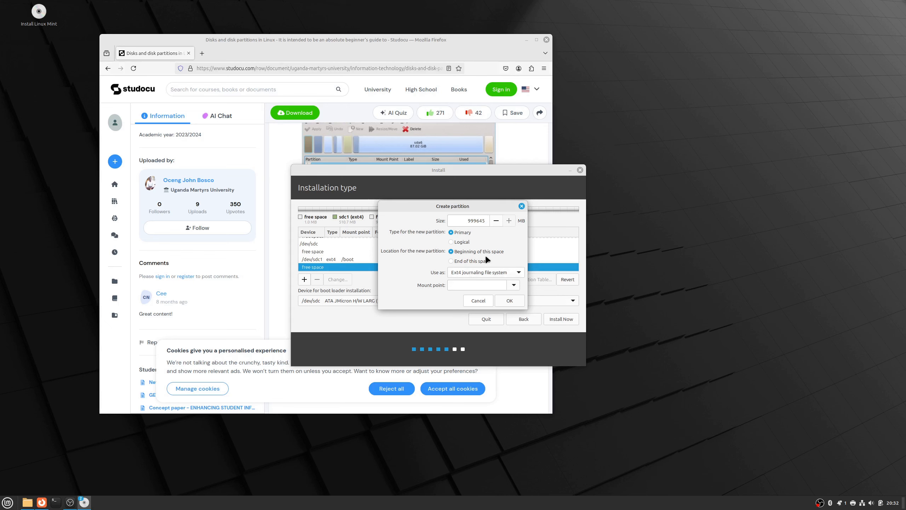
pyautogui.doubleClick(481, 223)
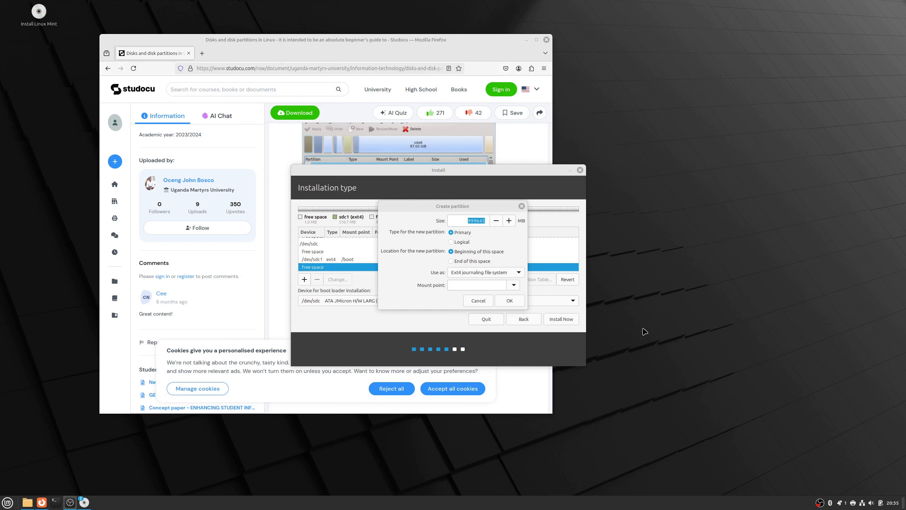
pyautogui.click(473, 220)
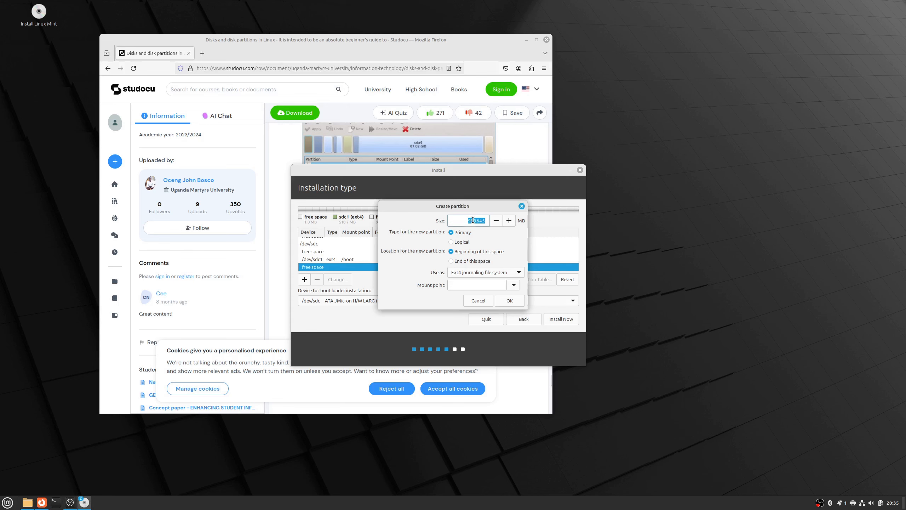
pyautogui.write('2')
pyautogui.write('8')
pyautogui.write('00000')
pyautogui.click(493, 275)
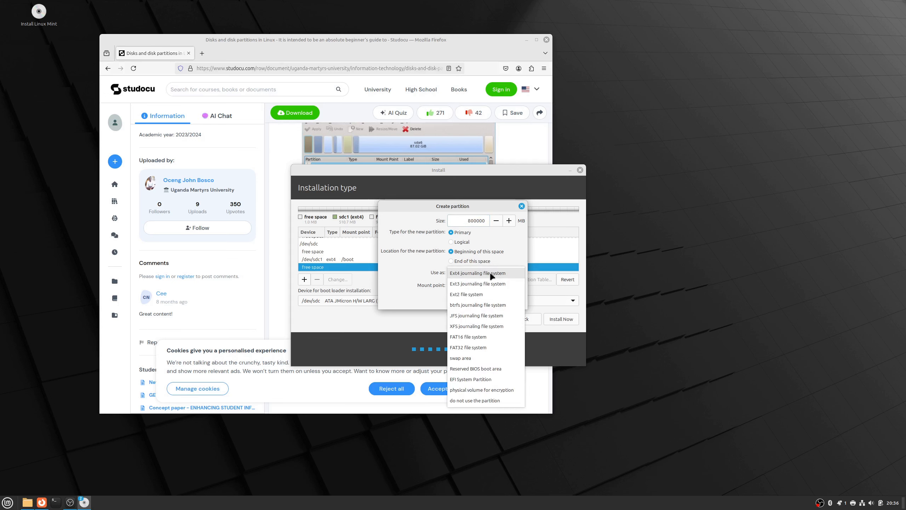
pyautogui.click(498, 273)
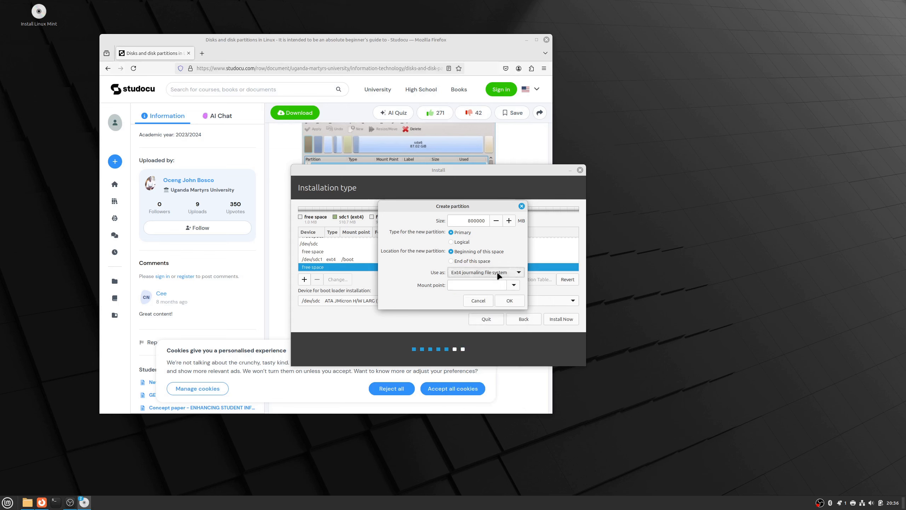
pyautogui.click(514, 286)
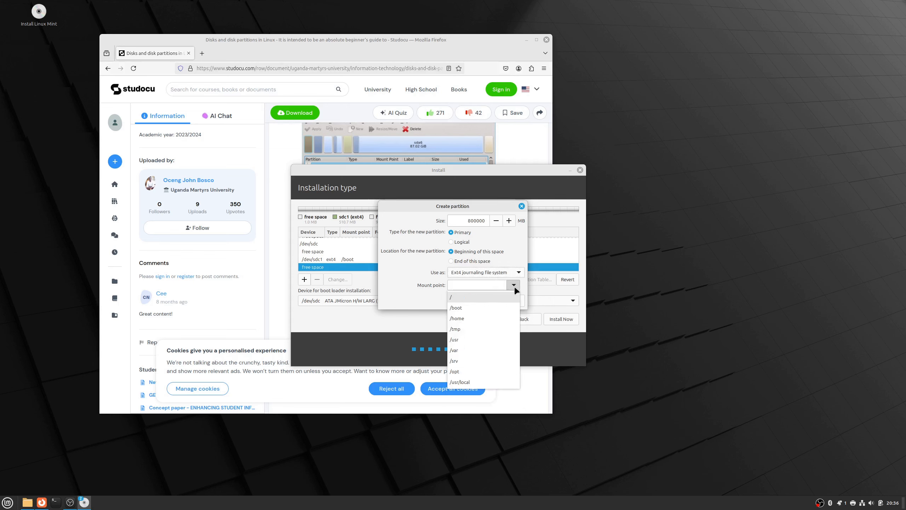
pyautogui.click(500, 318)
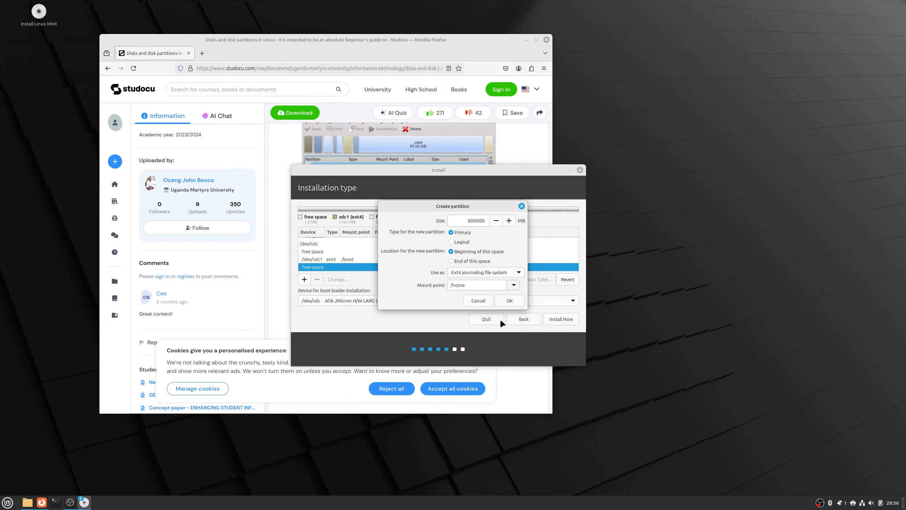
pyautogui.click(505, 300)
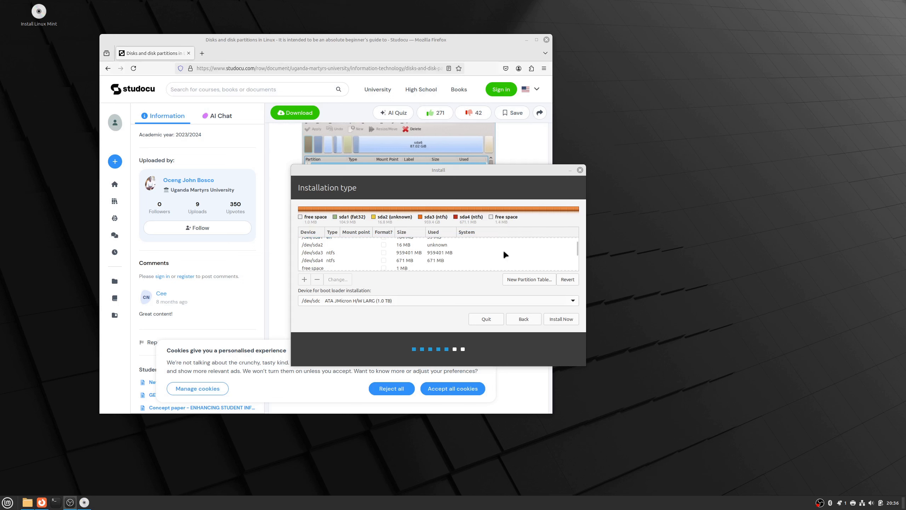
# - Start a new partition in the free space left on /dev/sdc after /home and set its size to 135646 MB
pyautogui.scroll(-5, 417, 265)
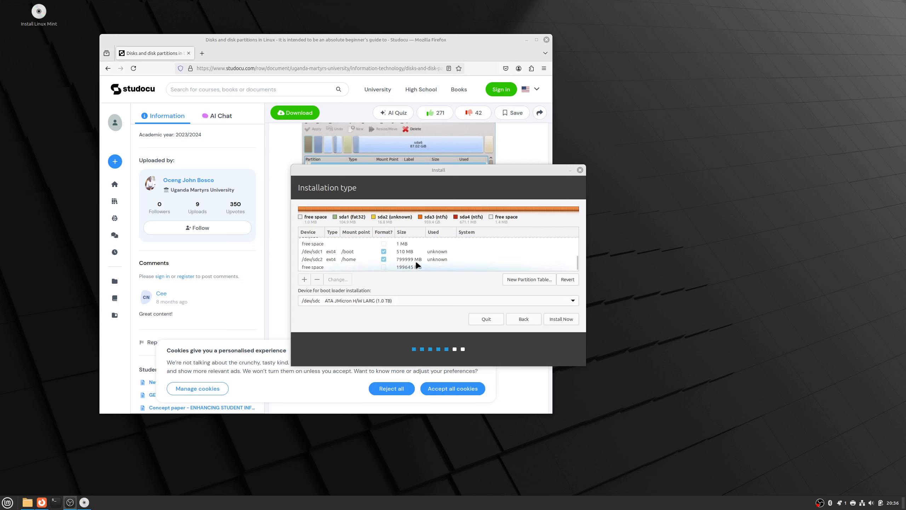
pyautogui.click(399, 265)
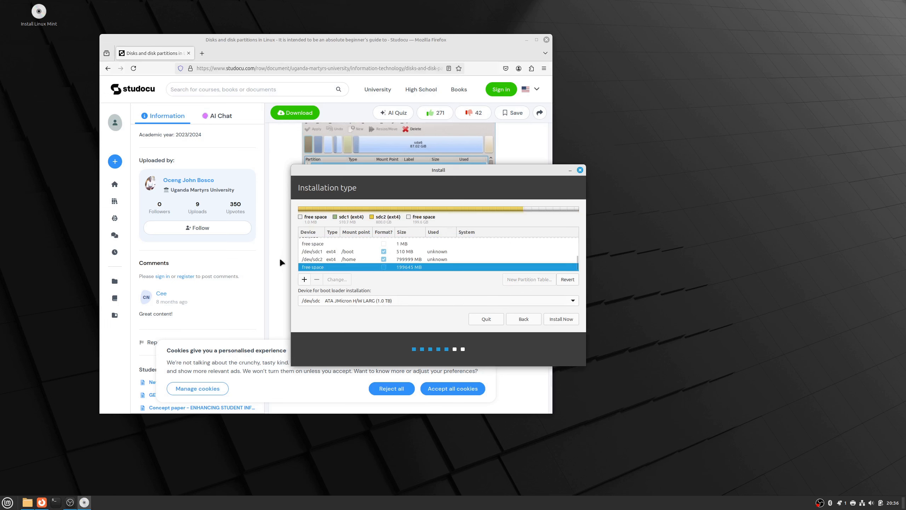
pyautogui.click(304, 280)
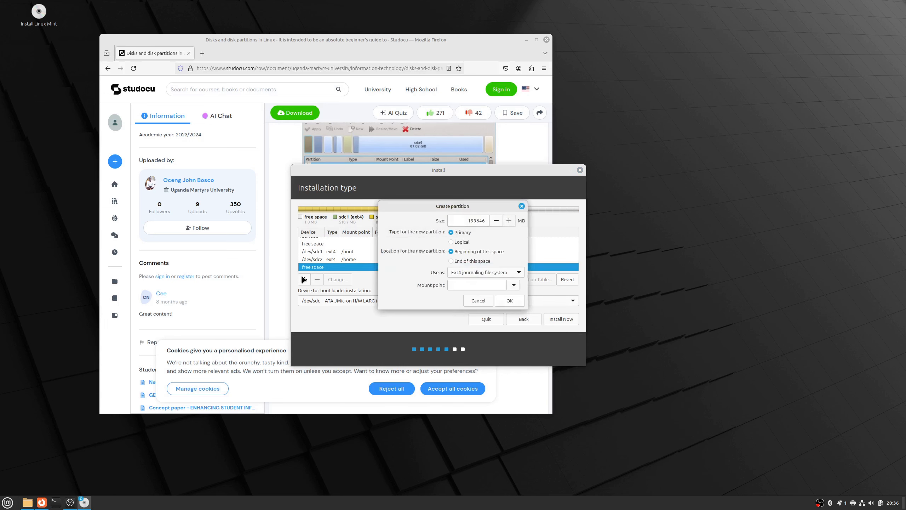
pyautogui.doubleClick(481, 219)
pyautogui.write('1356')
pyautogui.press('BackSpace')
pyautogui.press('BackSpace')
pyautogui.press('BackSpace')
pyautogui.press('BackSpace')
pyautogui.write('135646')
# - Assign the root mount point / to the 135646 MB Ext4 partition and create it
pyautogui.click(513, 285)
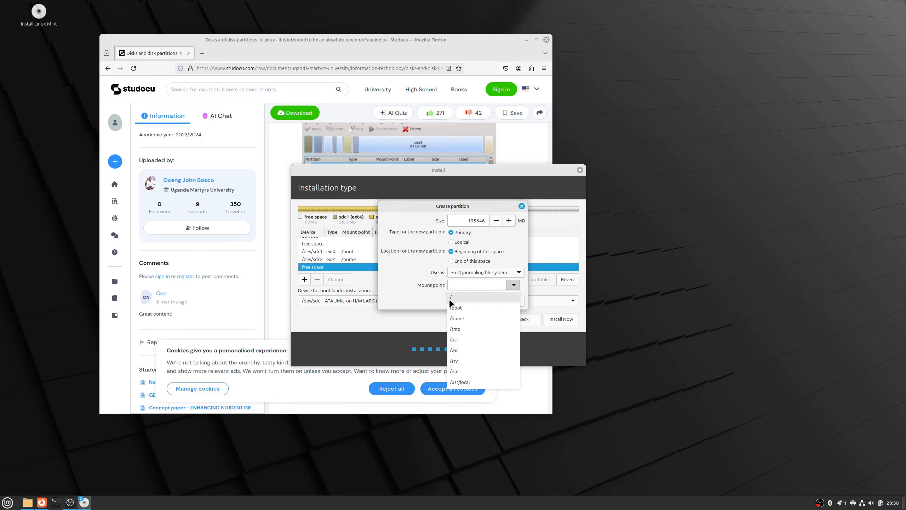
pyautogui.click(461, 298)
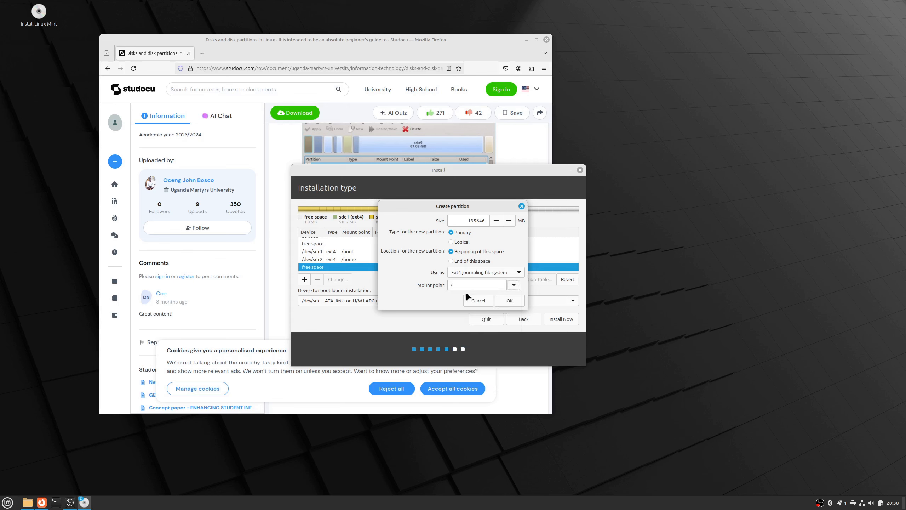
pyautogui.click(504, 298)
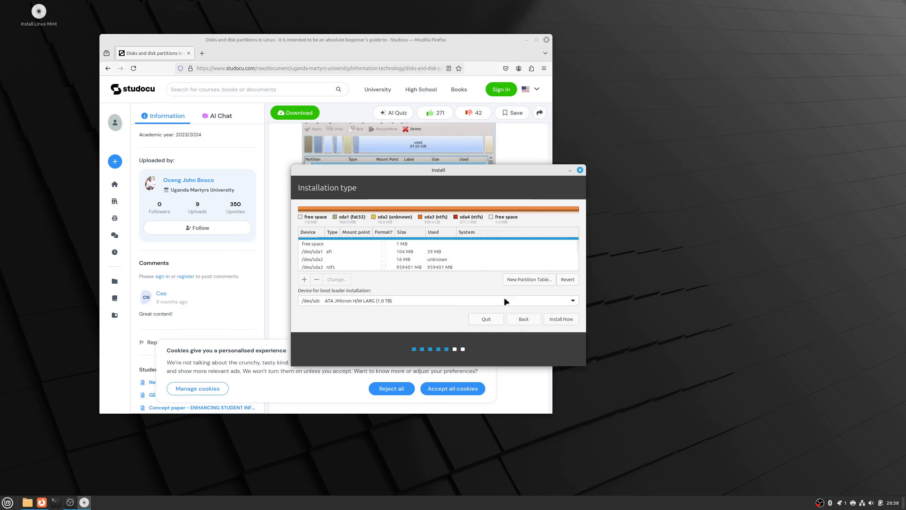
# - Create a swap area partition from all the free space left on /dev/sdc and review the drive's partition list
pyautogui.scroll(-5, 528, 258)
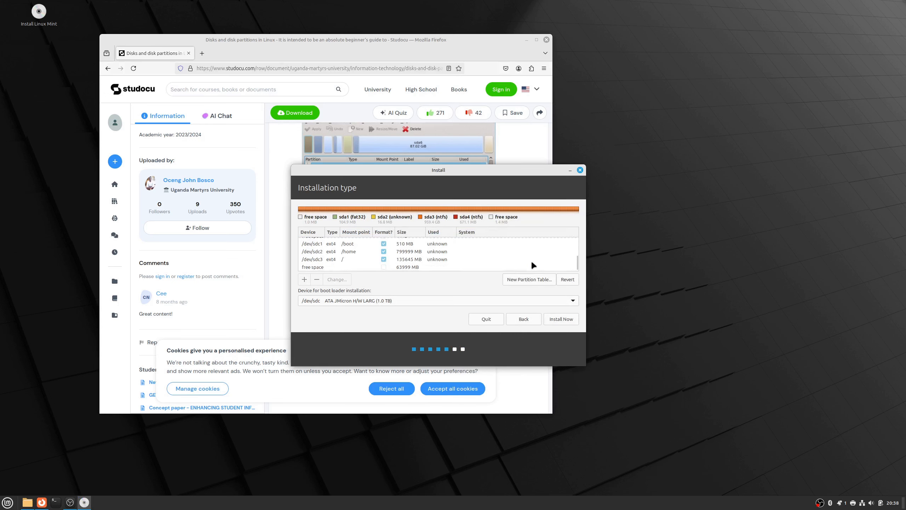
pyautogui.click(496, 266)
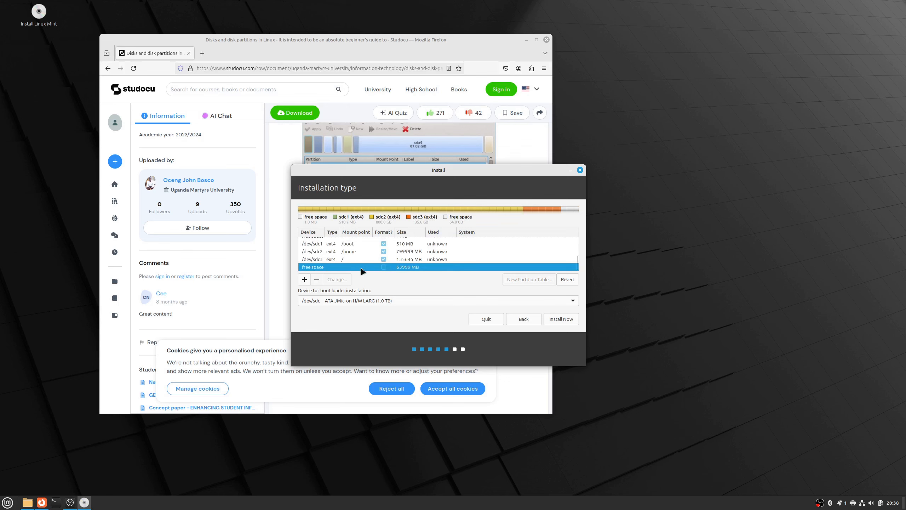
pyautogui.click(303, 278)
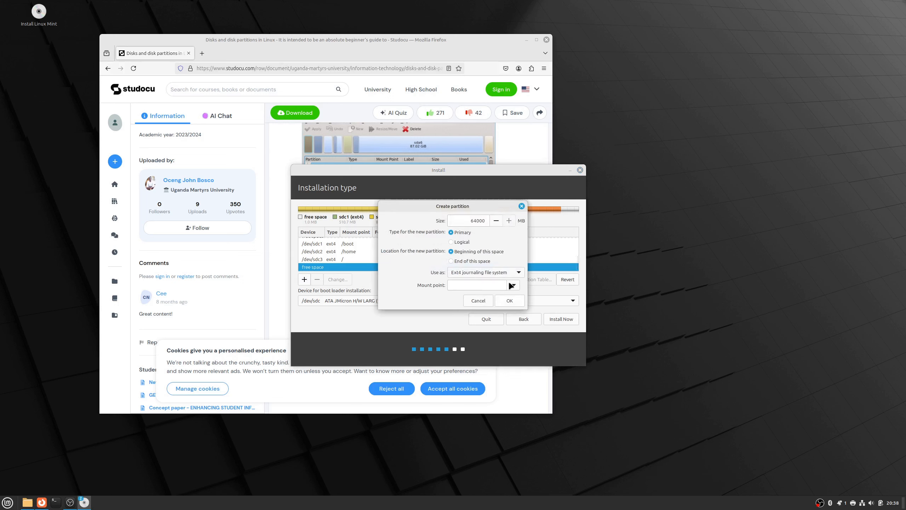
pyautogui.click(513, 285)
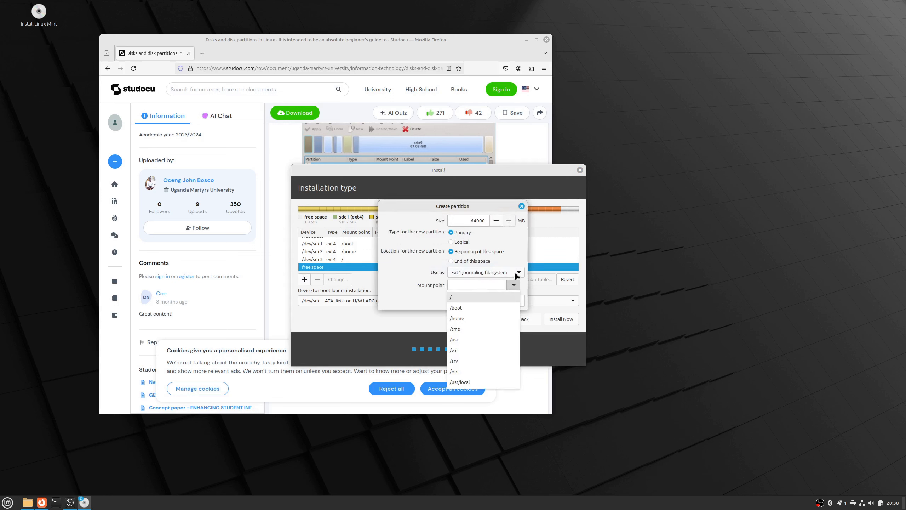
pyautogui.click(514, 273)
pyautogui.click(513, 271)
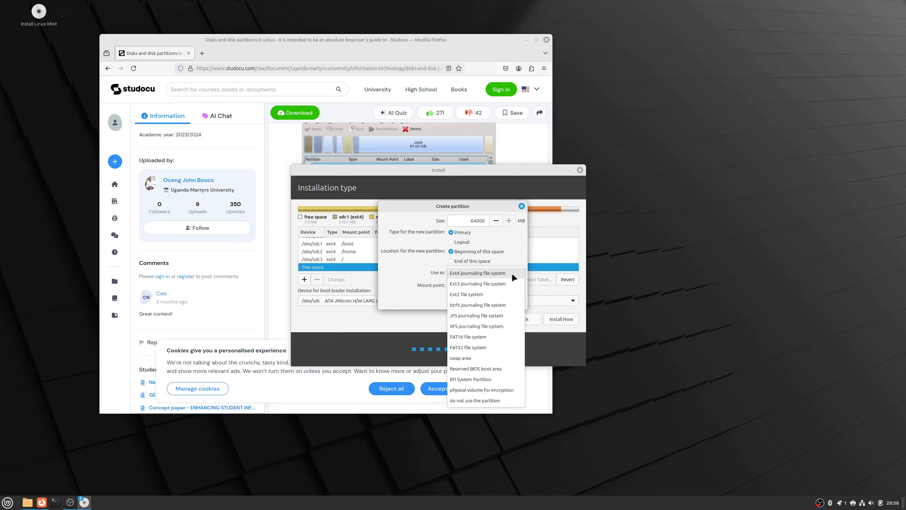
pyautogui.click(497, 359)
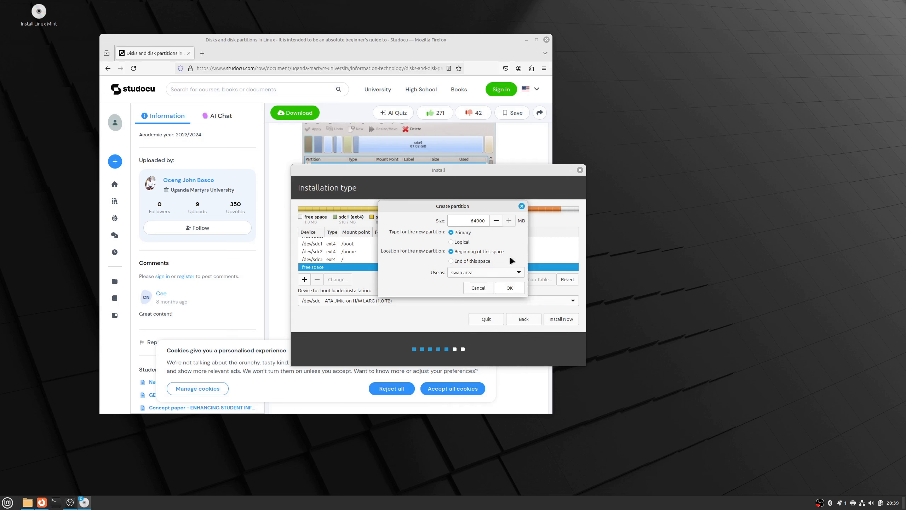
pyautogui.click(512, 287)
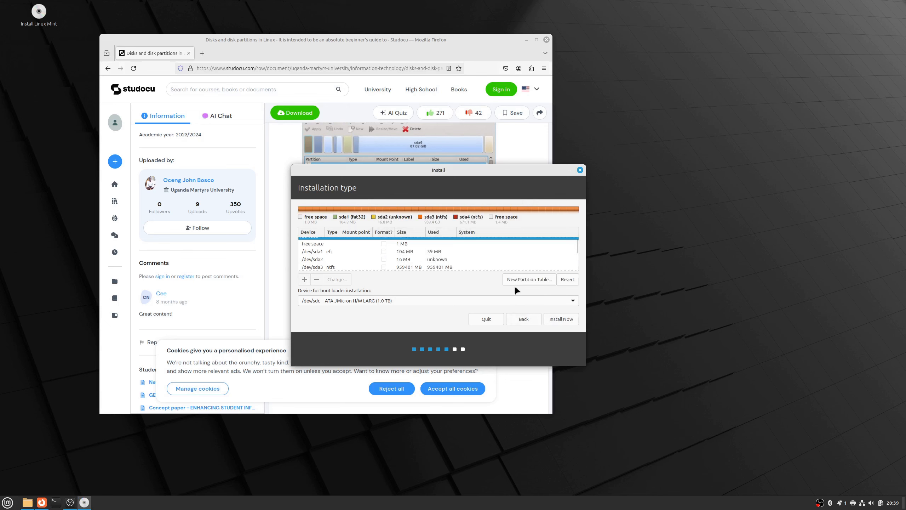
pyautogui.scroll(-5, 504, 249)
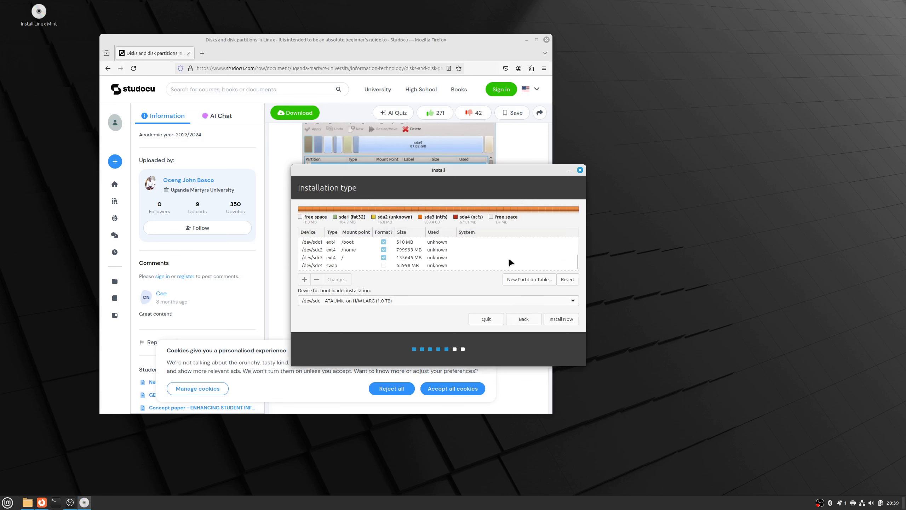
pyautogui.scroll(1, 507, 260)
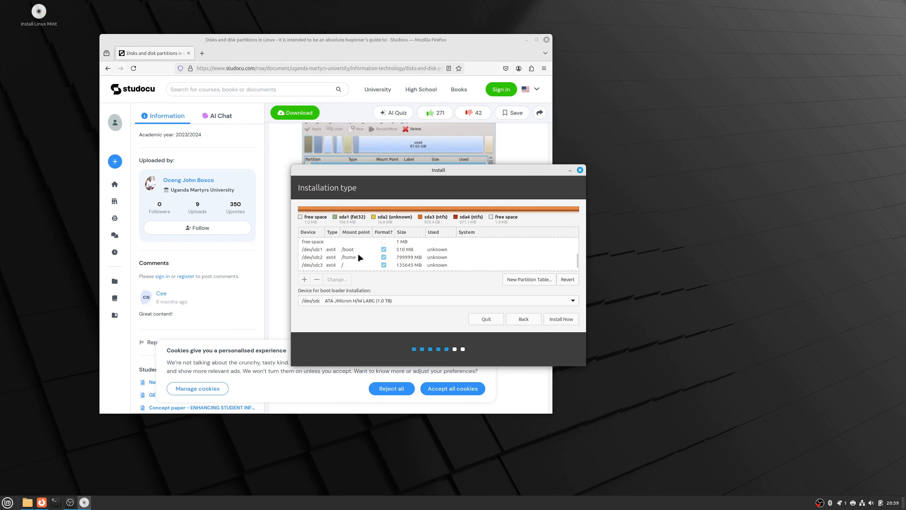
pyautogui.scroll(-1, 358, 252)
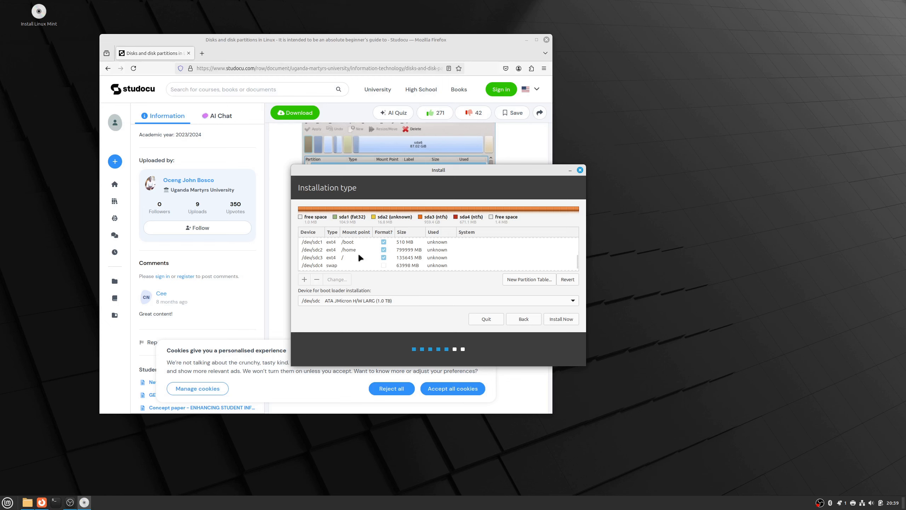
# - Check the end of the partition list and try to start the installation with the current /dev/sdc layout
pyautogui.scroll(-1, 358, 254)
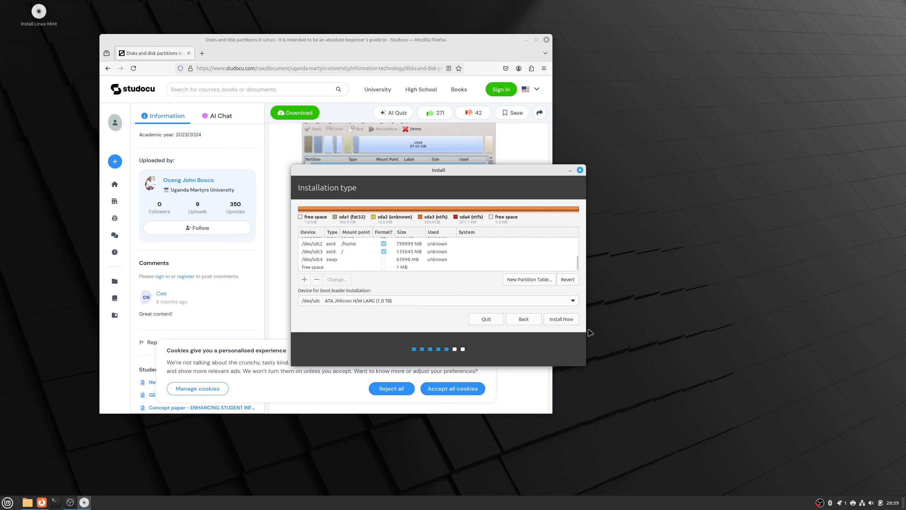
pyautogui.click(557, 317)
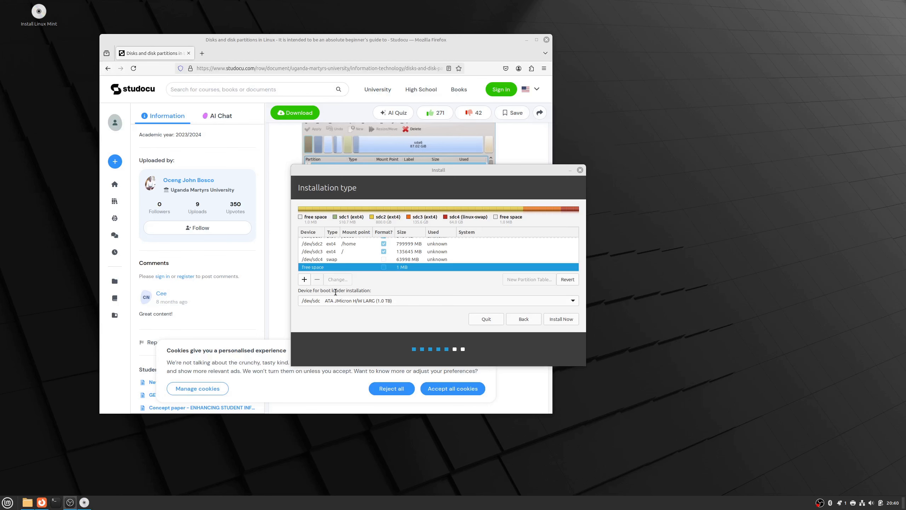
# - Try to create a 128 MB Reserved BIOS boot area partition in the free space after swap on /dev/sdc
pyautogui.click(304, 279)
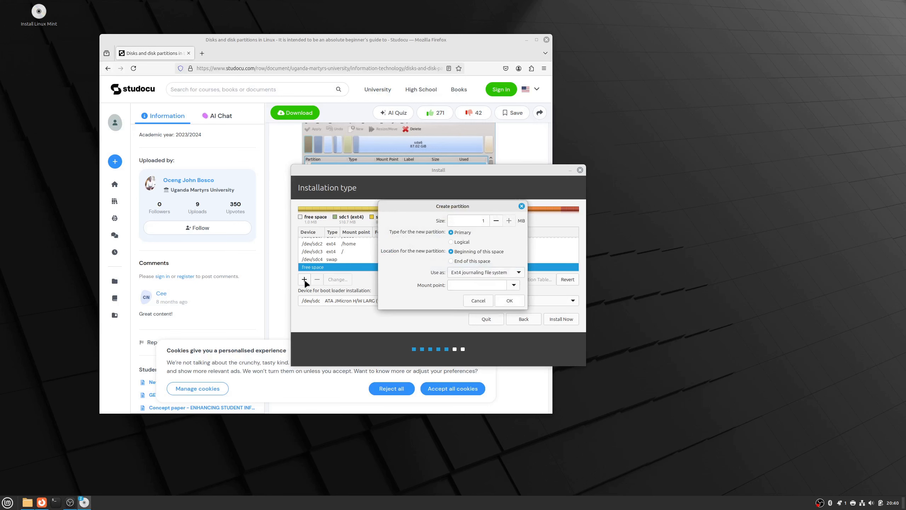
pyautogui.click(504, 273)
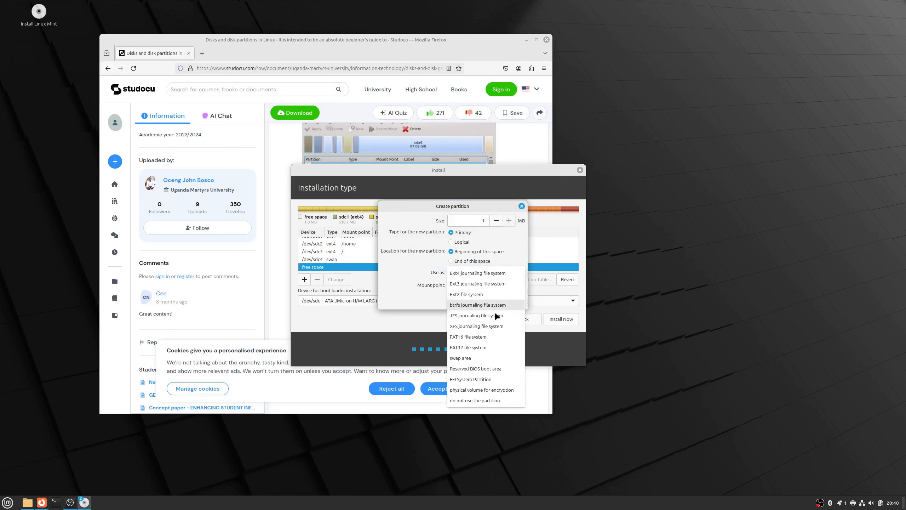
pyautogui.click(490, 369)
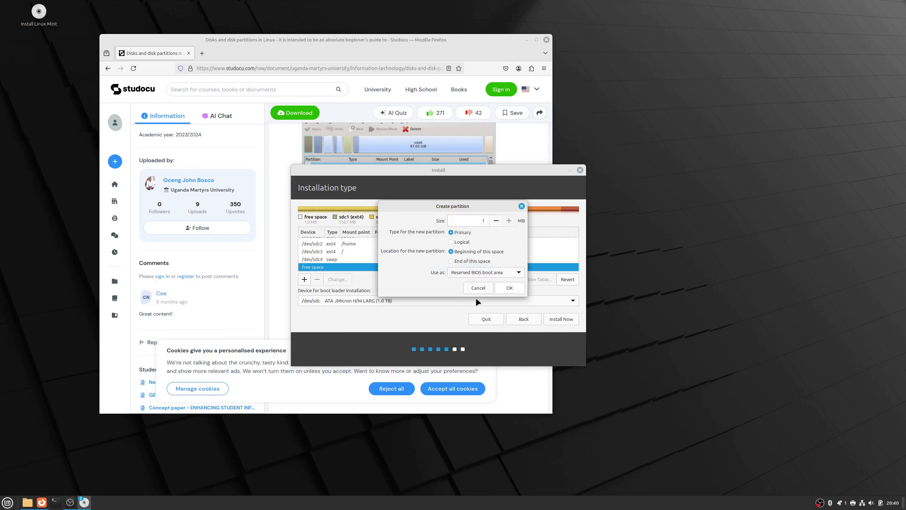
pyautogui.click(482, 220)
pyautogui.press('BackSpace')
pyautogui.write('128')
pyautogui.click(504, 287)
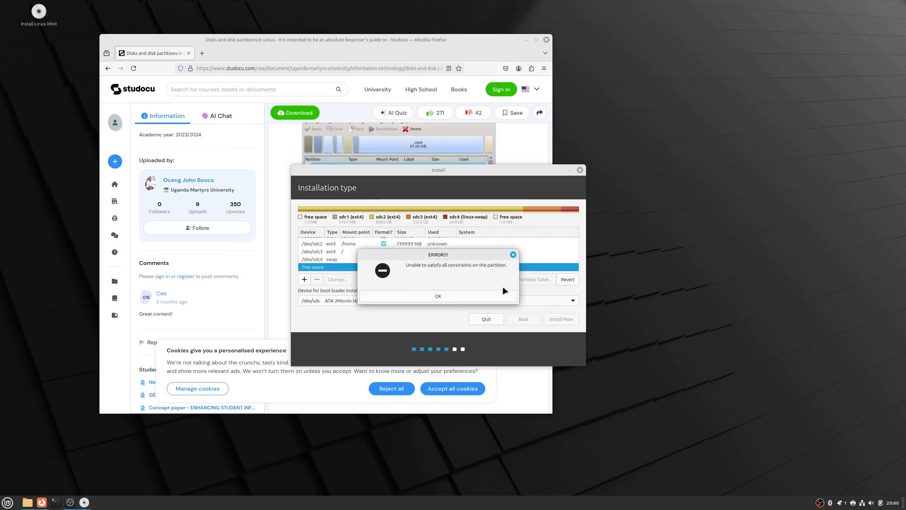
pyautogui.click(496, 295)
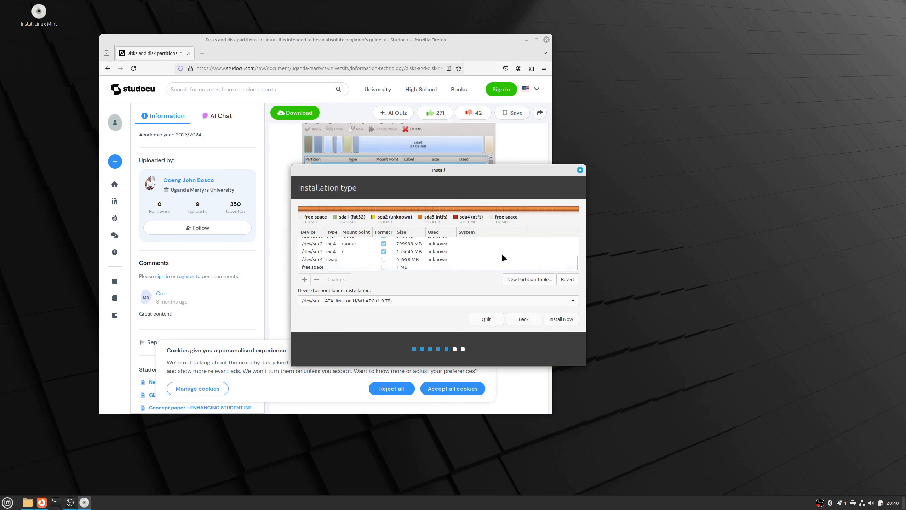
pyautogui.click(470, 251)
pyautogui.click(463, 260)
pyautogui.click(333, 280)
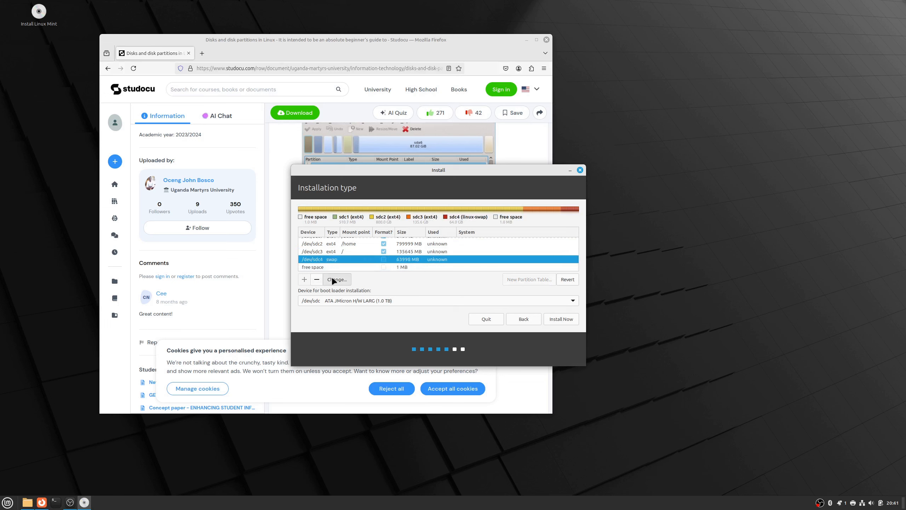
pyautogui.click(467, 249)
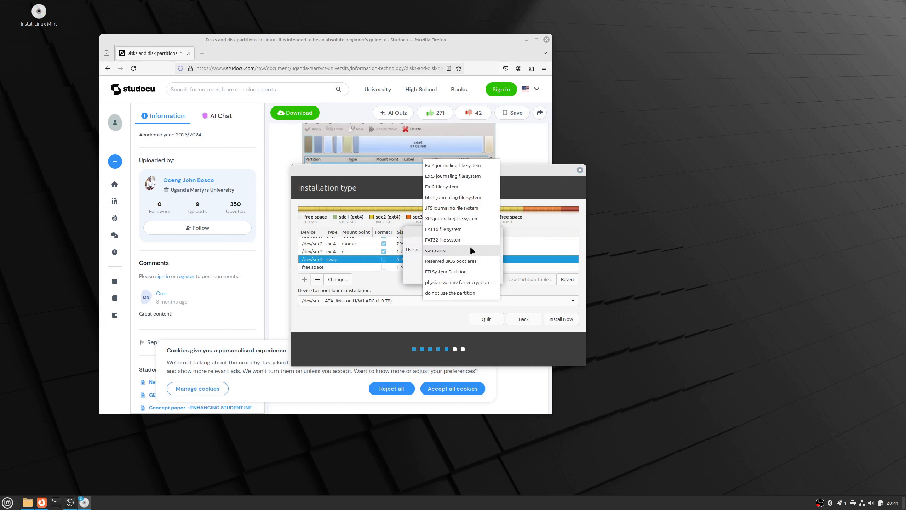
pyautogui.click(472, 250)
pyautogui.click(469, 277)
# - Delete the swap partition /dev/sdc4
pyautogui.rightClick(439, 263)
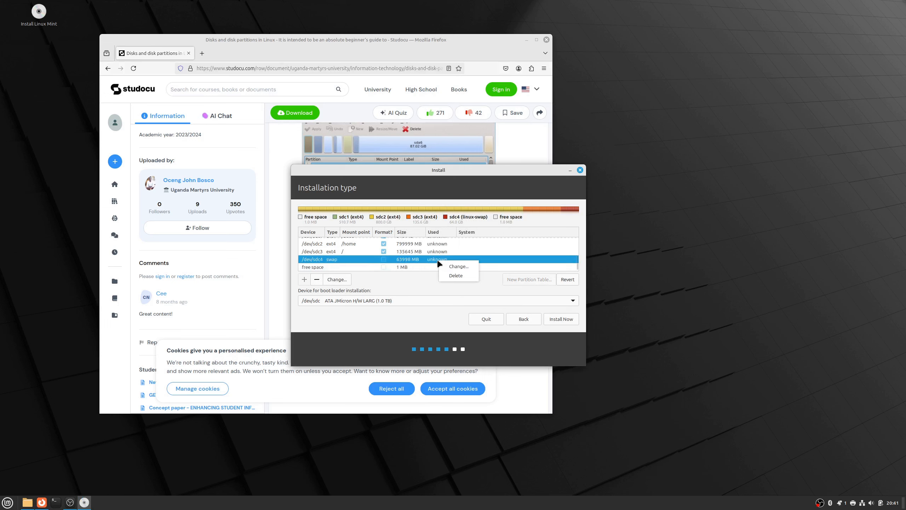
pyautogui.click(457, 276)
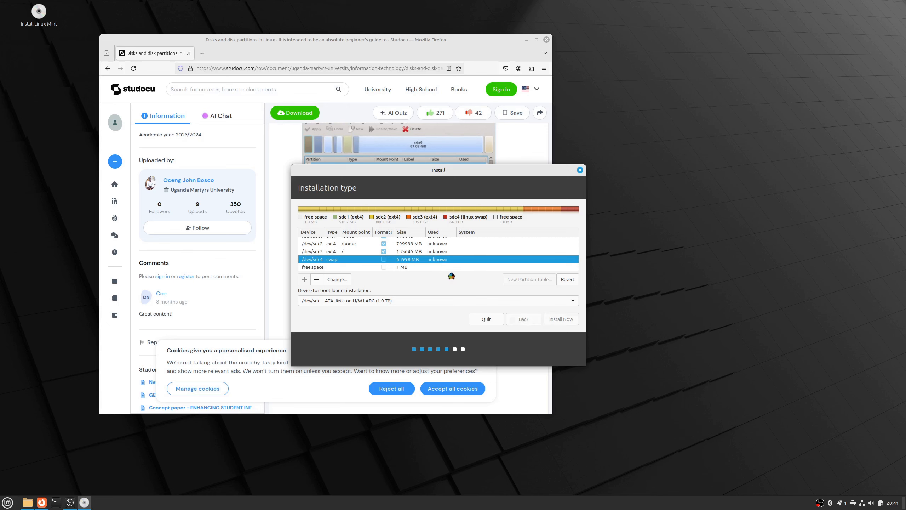
pyautogui.scroll(-5, 422, 263)
pyautogui.scroll(-2, 421, 252)
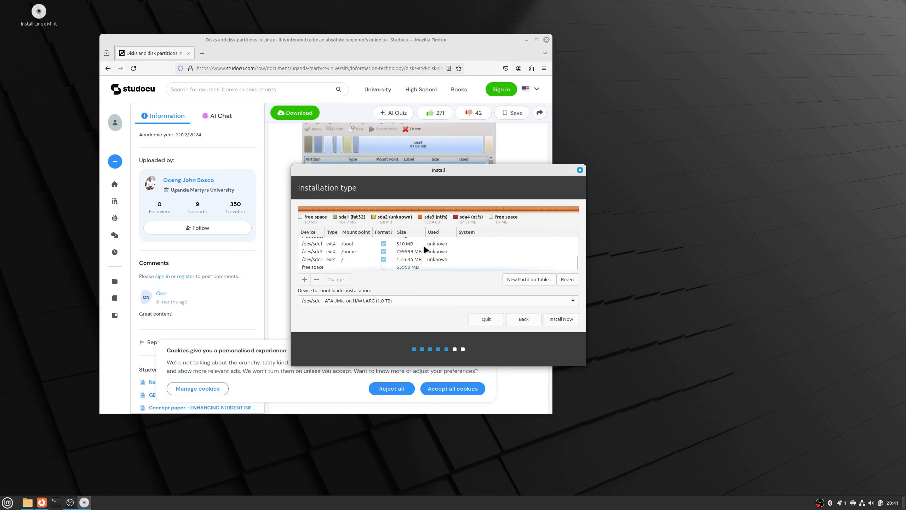
# - Create a 63500 MB primary swap area partition at the beginning of the free space after the root partition on /dev/sdc
pyautogui.click(416, 267)
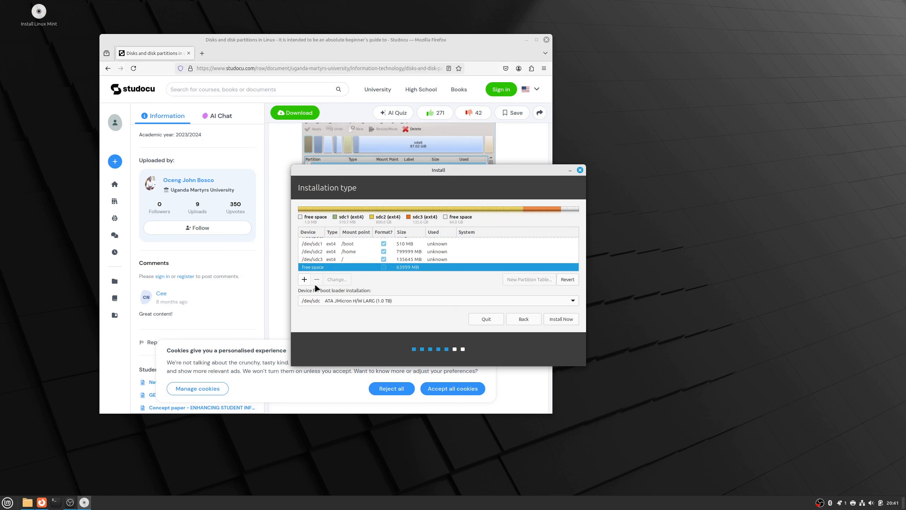
pyautogui.click(305, 281)
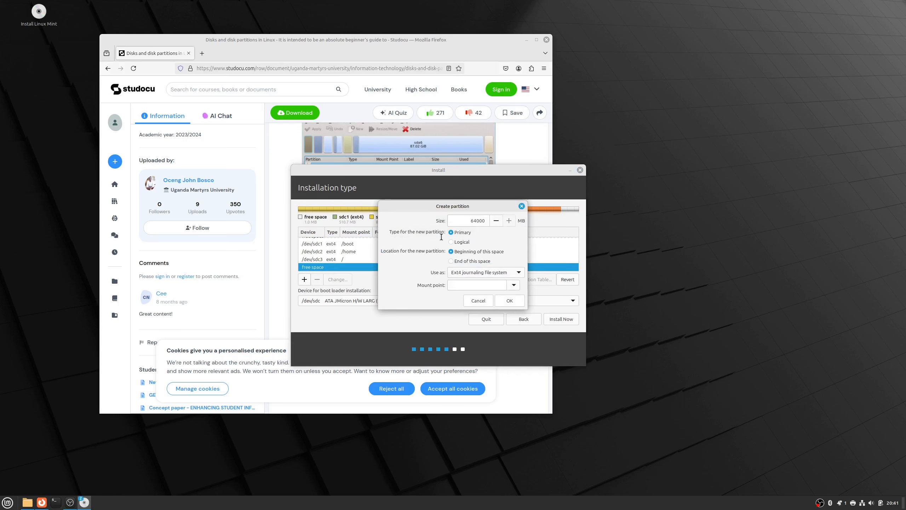
pyautogui.doubleClick(479, 220)
pyautogui.write('6300')
pyautogui.press('BackSpace')
pyautogui.press('BackSpace')
pyautogui.write('500')
pyautogui.click(467, 277)
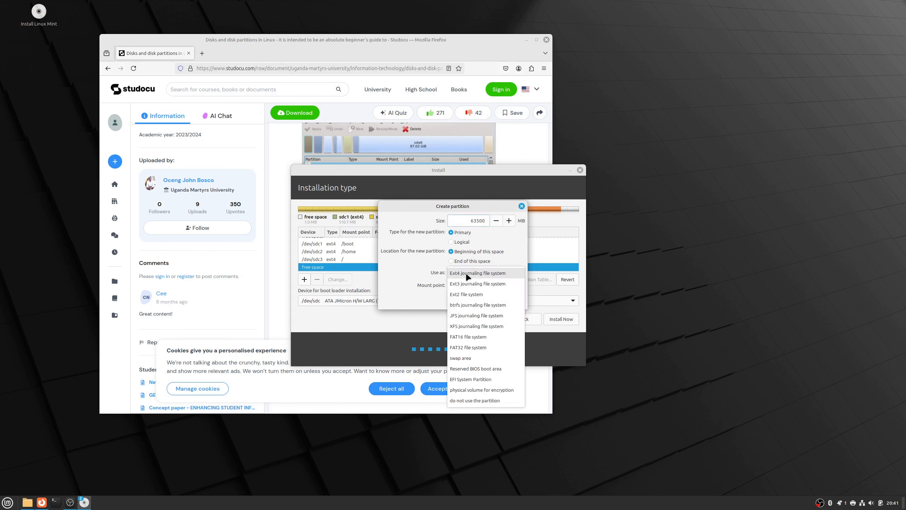
pyautogui.click(496, 358)
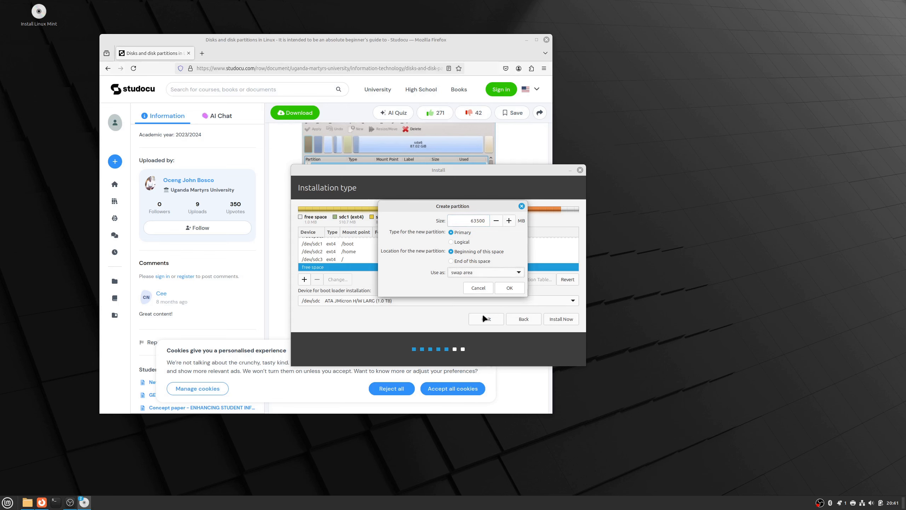
pyautogui.click(507, 288)
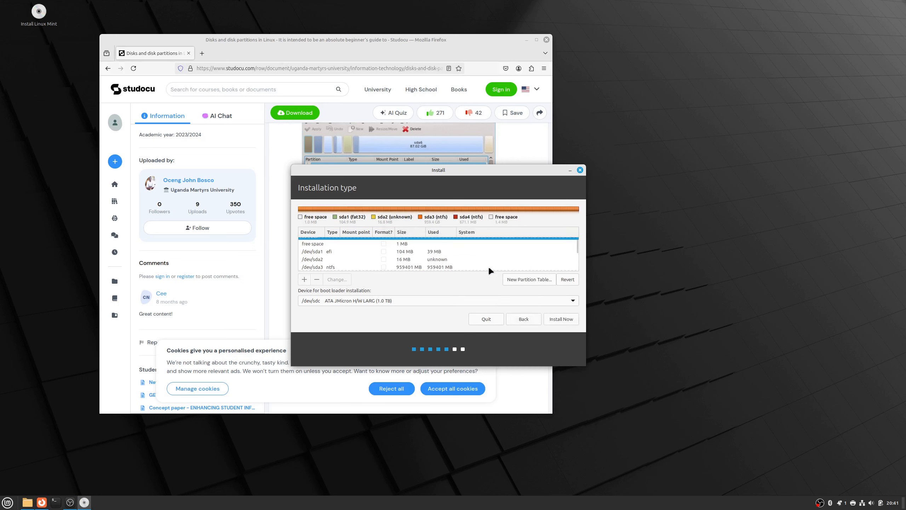
# - Create a 500 MB primary Reserved BIOS boot area partition in the free space left after swap on /dev/sdc
pyautogui.scroll(-5, 495, 269)
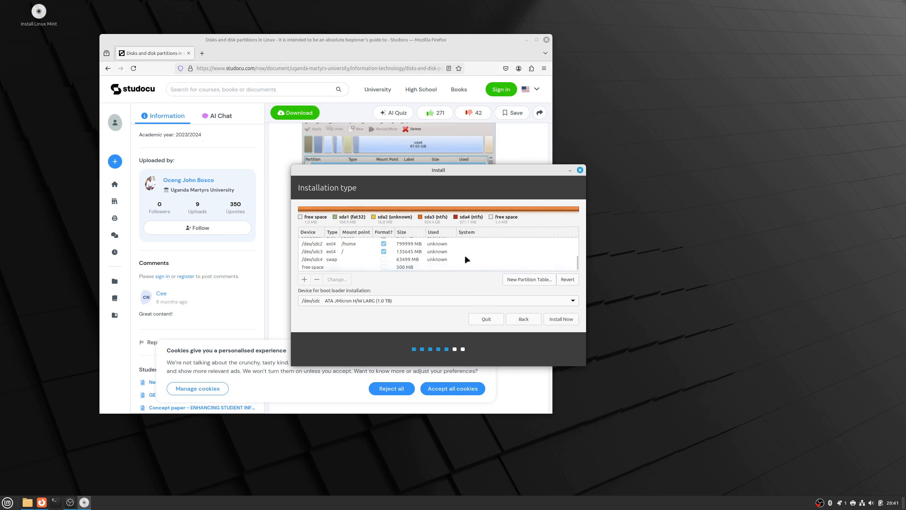
pyautogui.click(400, 268)
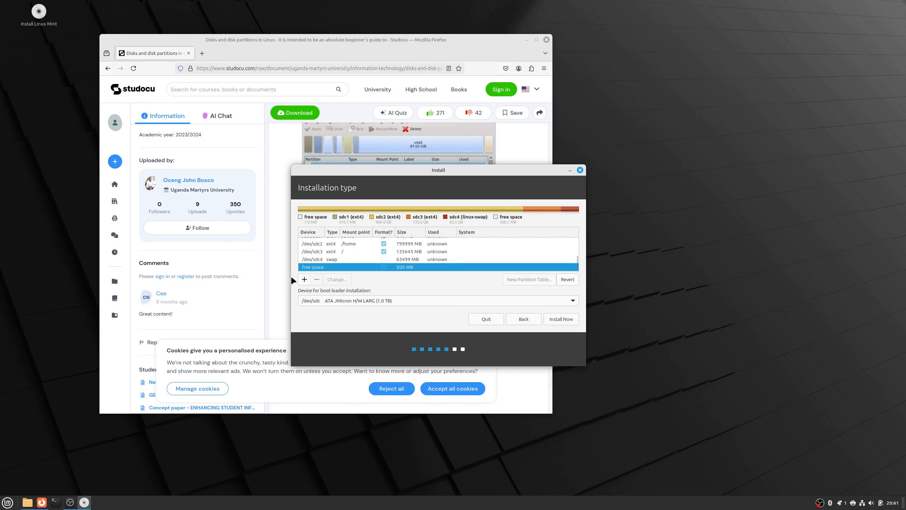
pyautogui.click(304, 282)
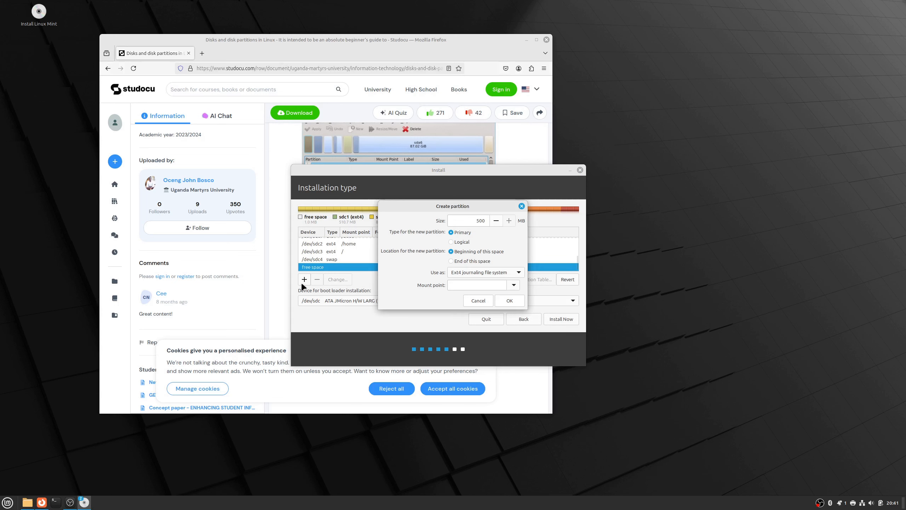
pyautogui.click(454, 274)
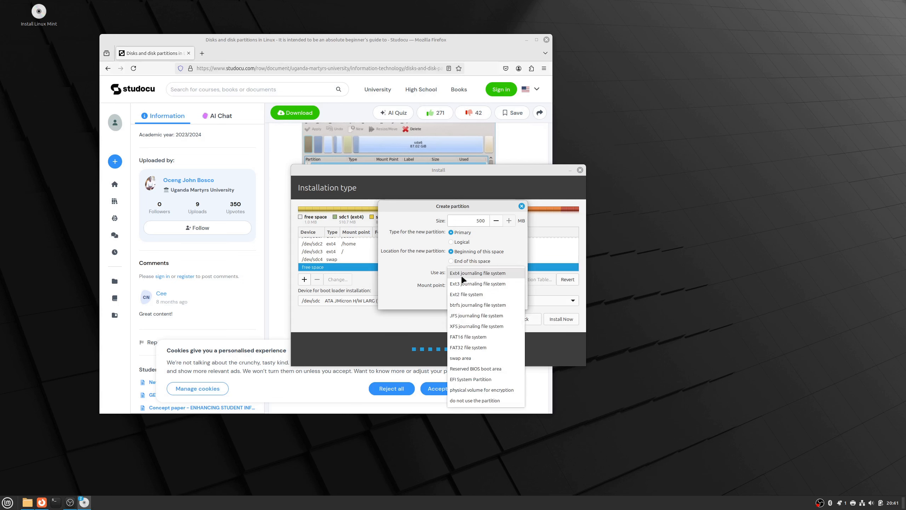
pyautogui.click(492, 368)
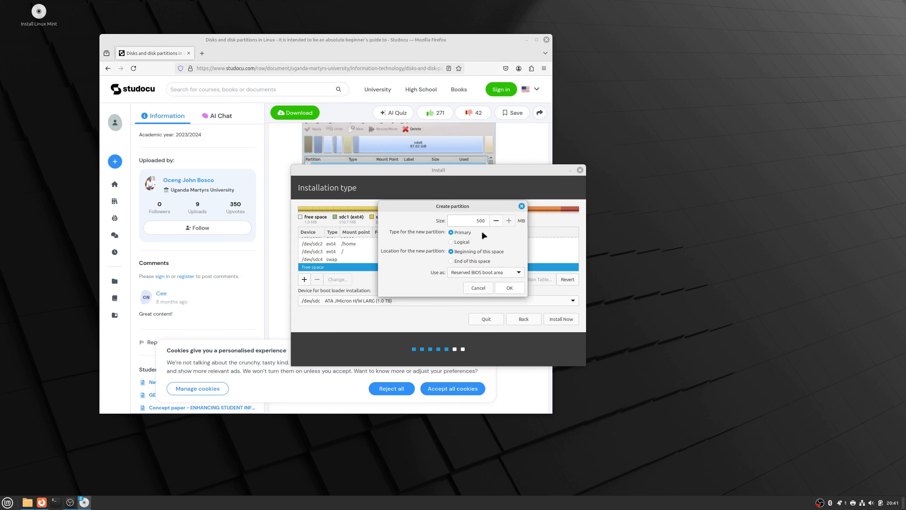
pyautogui.click(509, 287)
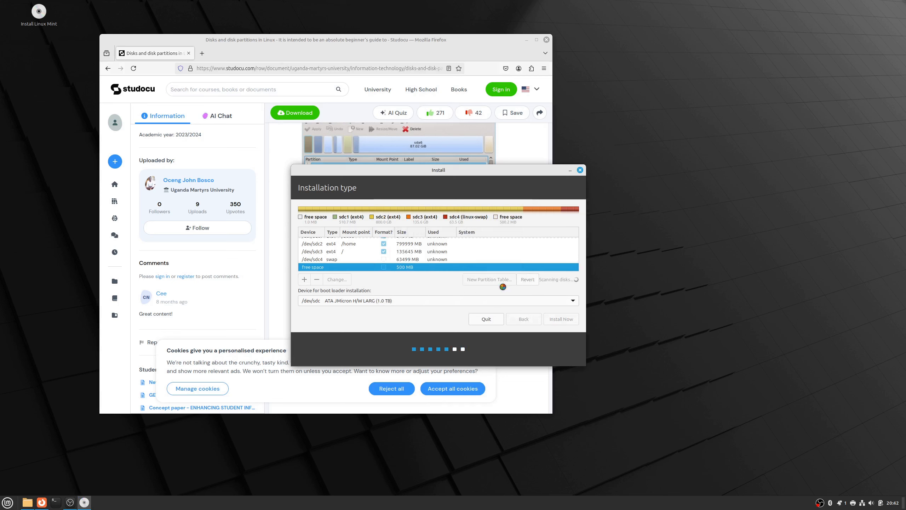
pyautogui.scroll(-10, 494, 261)
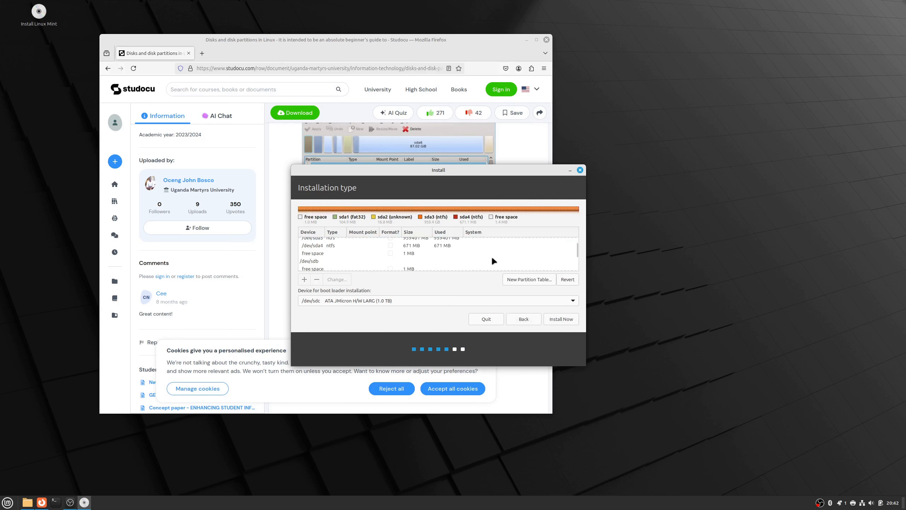